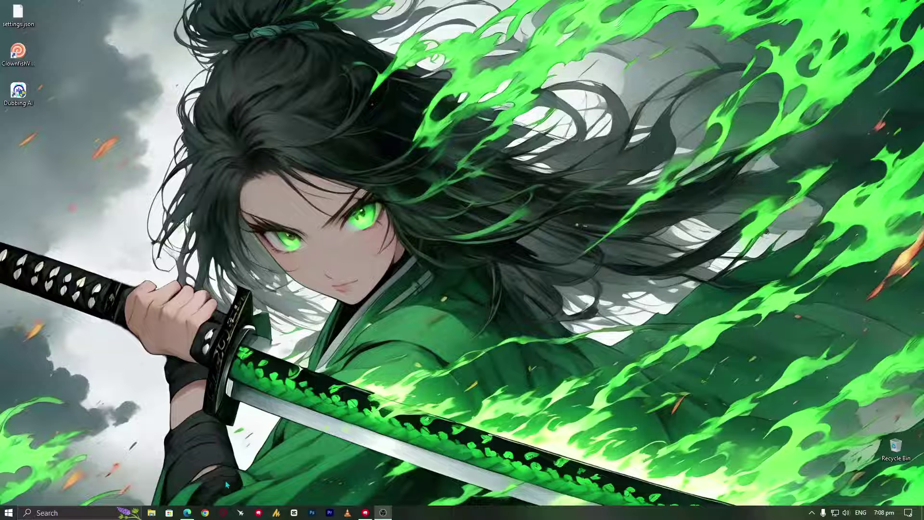
- Show the desktop, bring up Riot Client from the taskbar, and close the VALORANT launcher window
{"action": "left_click", "coordinate": [188, 512]}
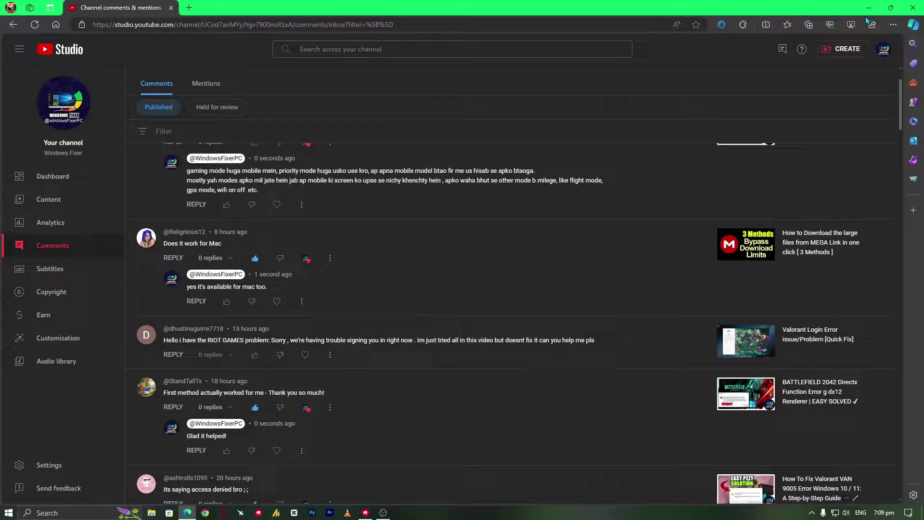
{"action": "key", "text": "super+d"}
{"action": "left_click", "coordinate": [365, 512]}
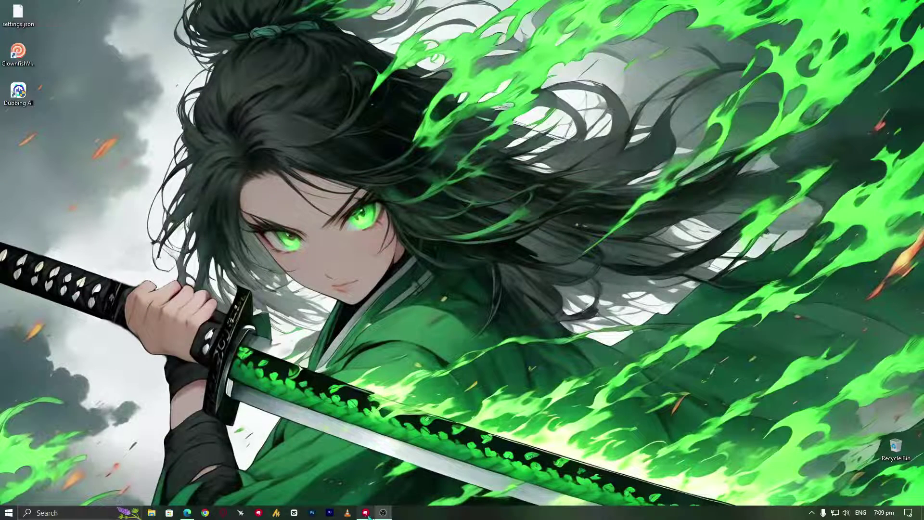
{"action": "left_click", "coordinate": [803, 81]}
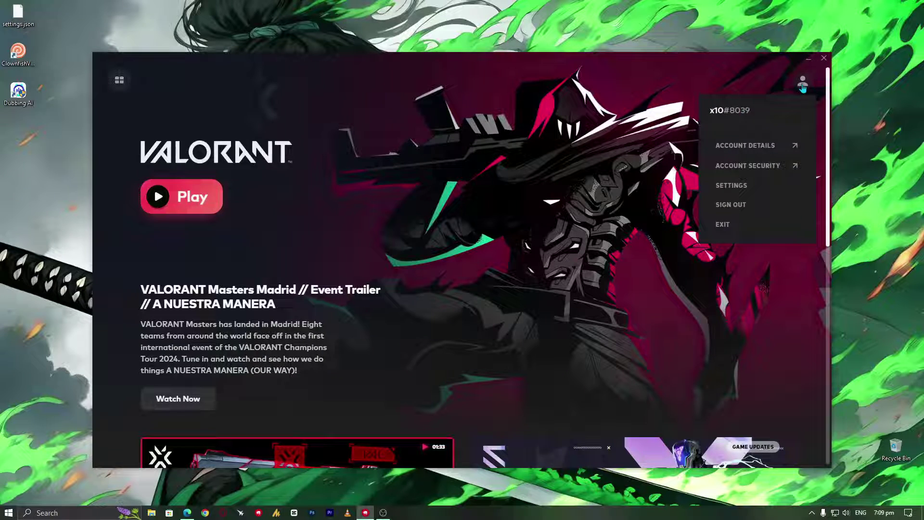
{"action": "left_click", "coordinate": [803, 81]}
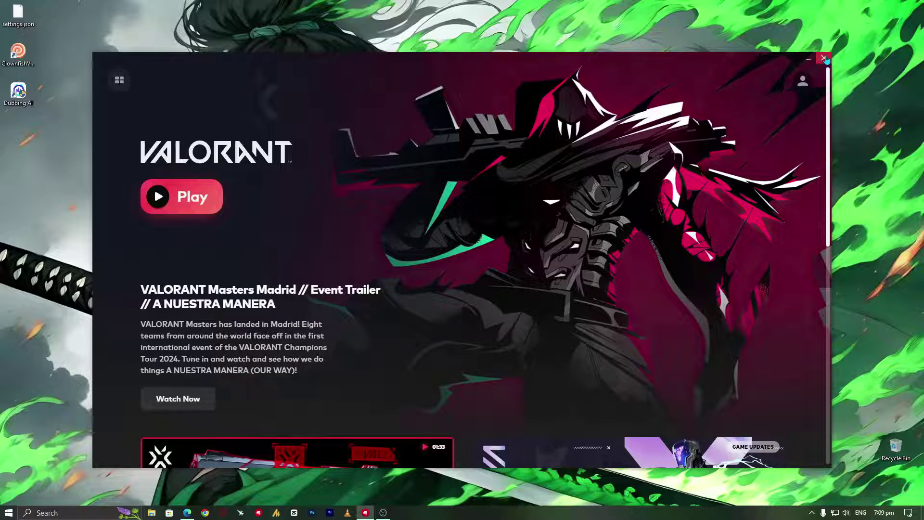
{"action": "left_click", "coordinate": [824, 57]}
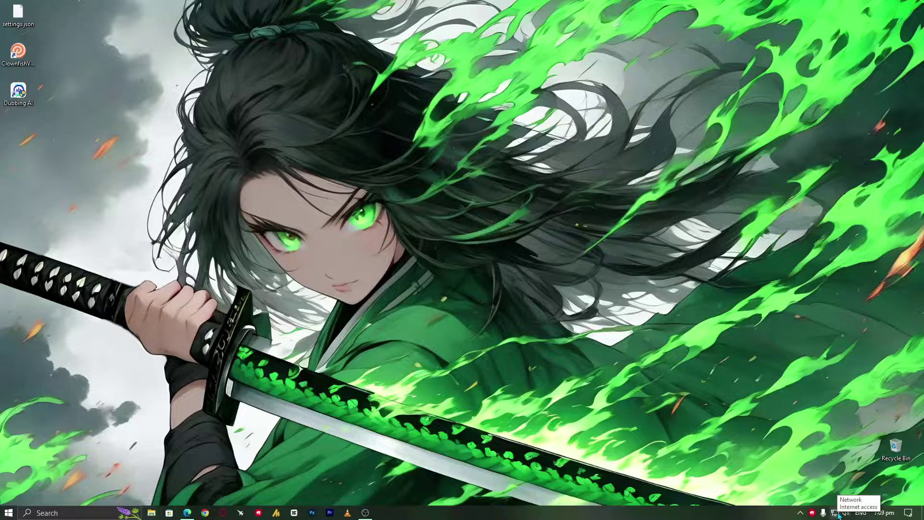
- Open the Ethernet connection's properties page from Network & Internet settings
{"action": "right_click", "coordinate": [838, 514]}
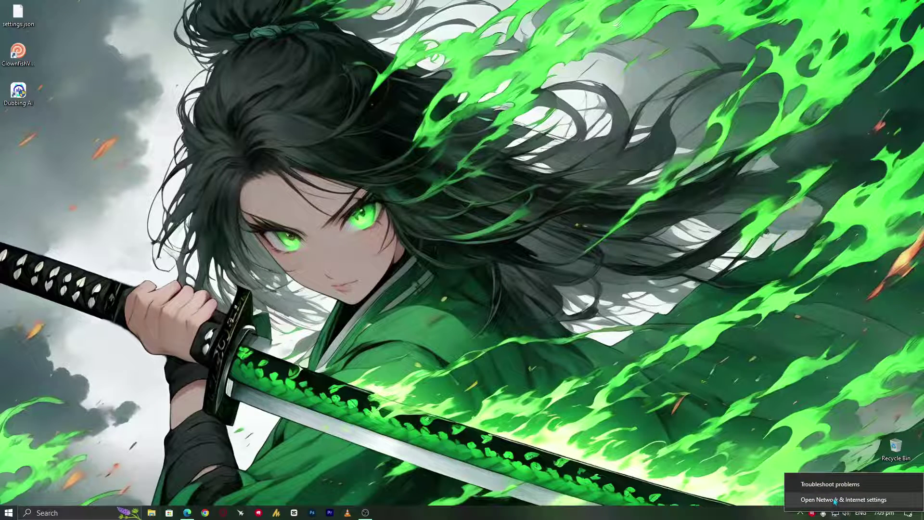
{"action": "left_click", "coordinate": [836, 501]}
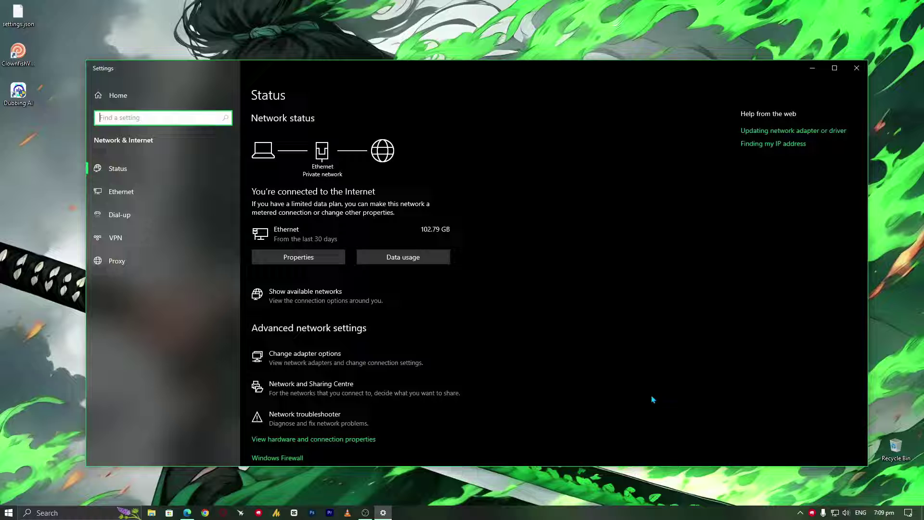
{"action": "scroll", "coordinate": [441, 328], "scroll_direction": "down", "scroll_amount": 2}
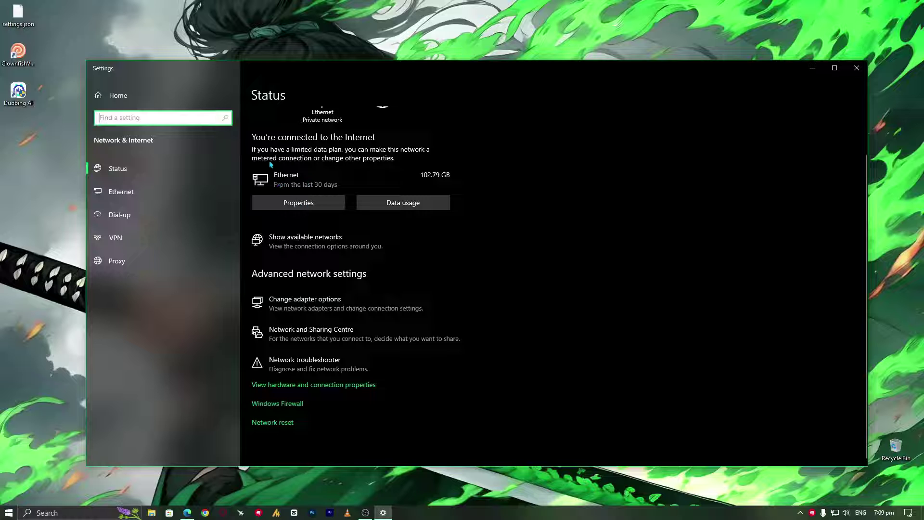
{"action": "left_click", "coordinate": [296, 207]}
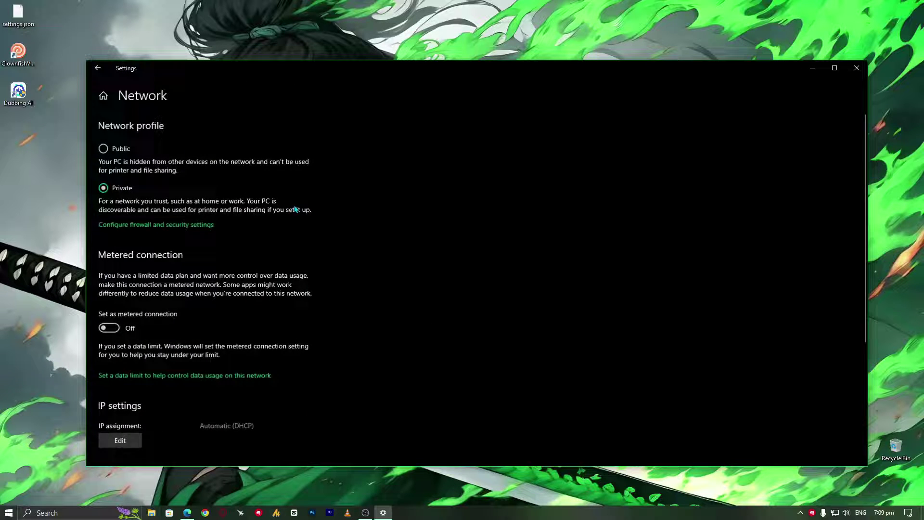
{"action": "scroll", "coordinate": [246, 274], "scroll_direction": "down", "scroll_amount": 2}
{"action": "scroll", "coordinate": [246, 275], "scroll_direction": "down", "scroll_amount": 3}
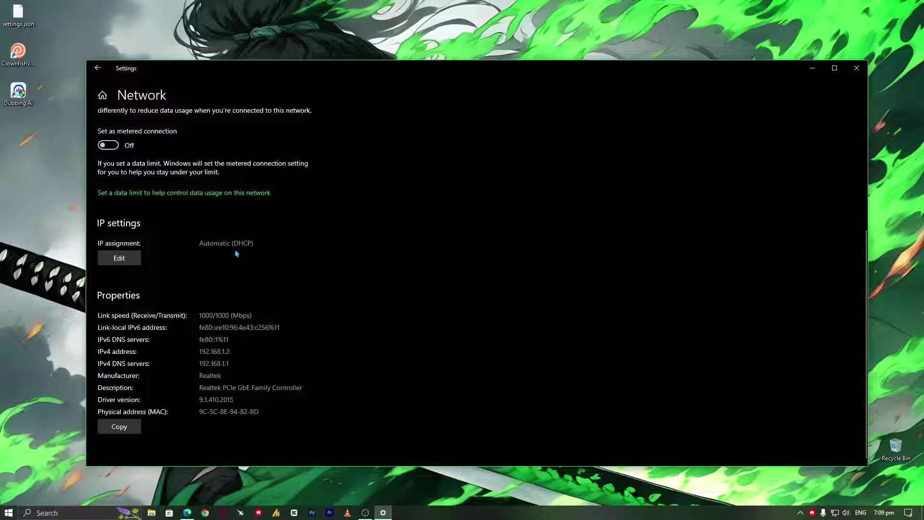
- Save the IP assignment as Automatic (DHCP) and return to the Status page
{"action": "left_click", "coordinate": [120, 258]}
{"action": "left_click", "coordinate": [474, 260]}
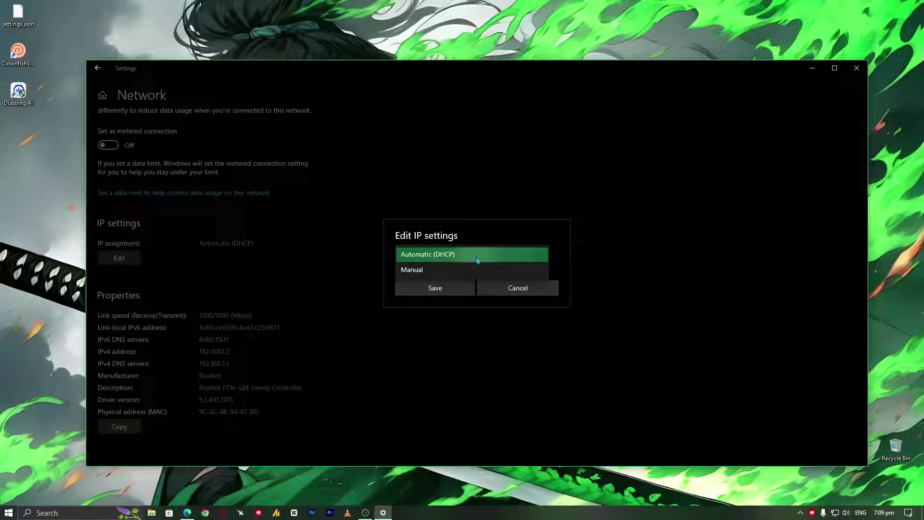
{"action": "left_click", "coordinate": [475, 256]}
{"action": "left_click", "coordinate": [451, 290]}
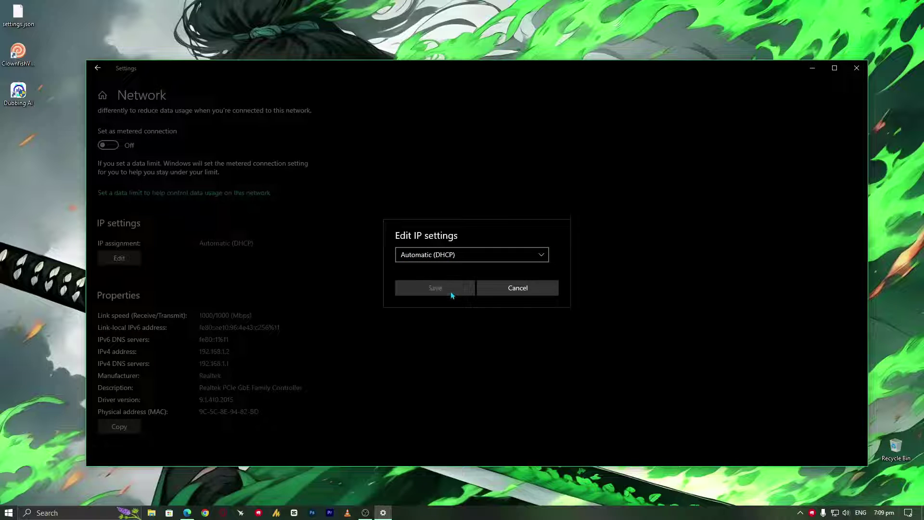
{"action": "scroll", "coordinate": [451, 295], "scroll_direction": "up", "scroll_amount": 5}
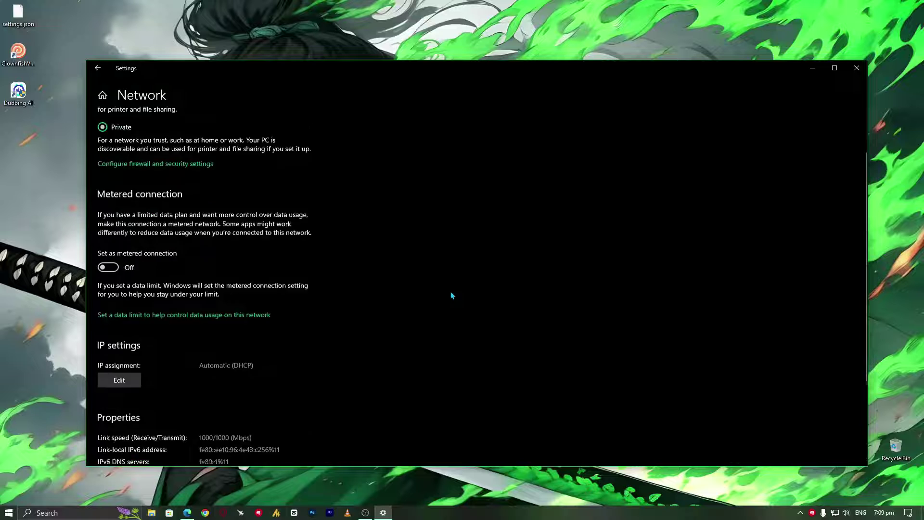
{"action": "left_click", "coordinate": [97, 68]}
{"action": "left_click", "coordinate": [303, 137]}
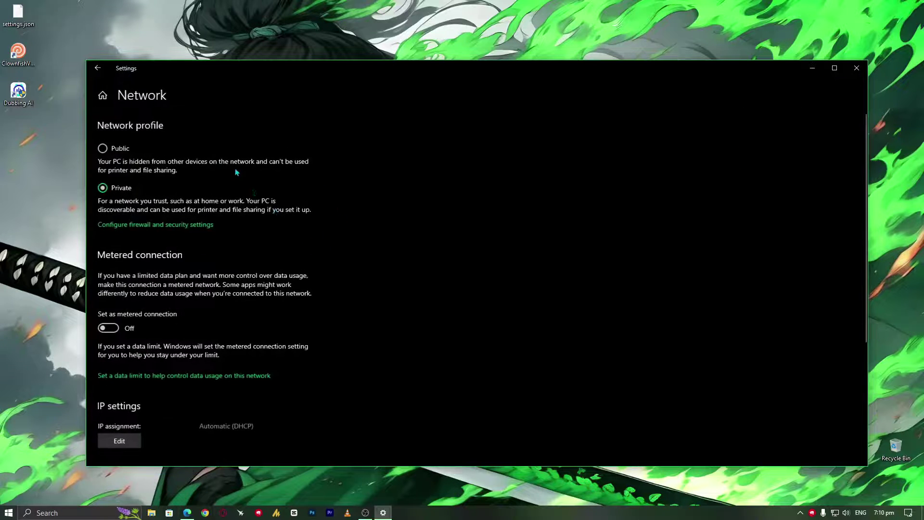
{"action": "left_click", "coordinate": [98, 69]}
{"action": "left_click", "coordinate": [98, 69]}
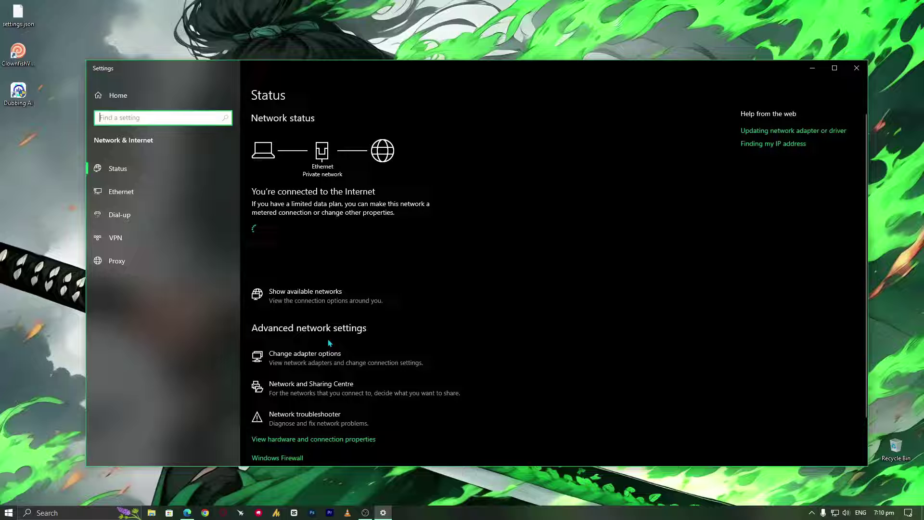
- Confirm Ethernet's TCP/IPv4 obtains IP and DNS addresses automatically
{"action": "left_click", "coordinate": [356, 361]}
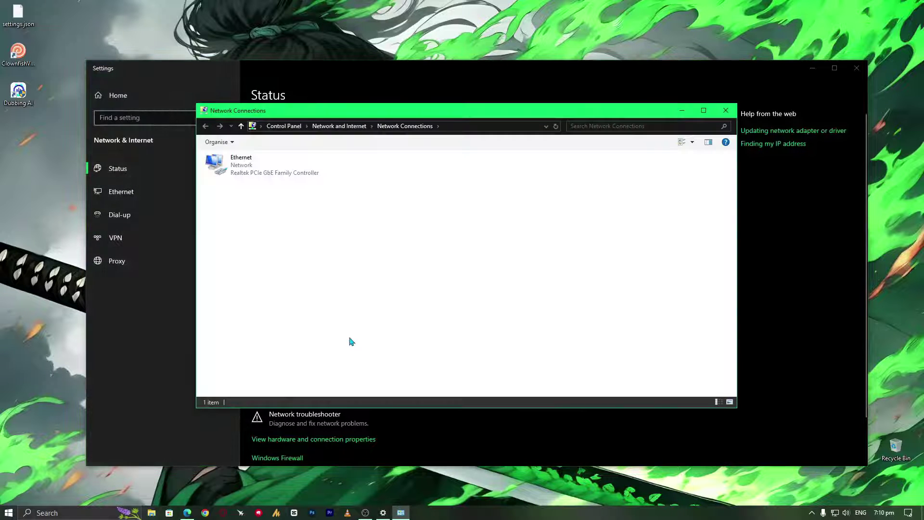
{"action": "left_click", "coordinate": [270, 166]}
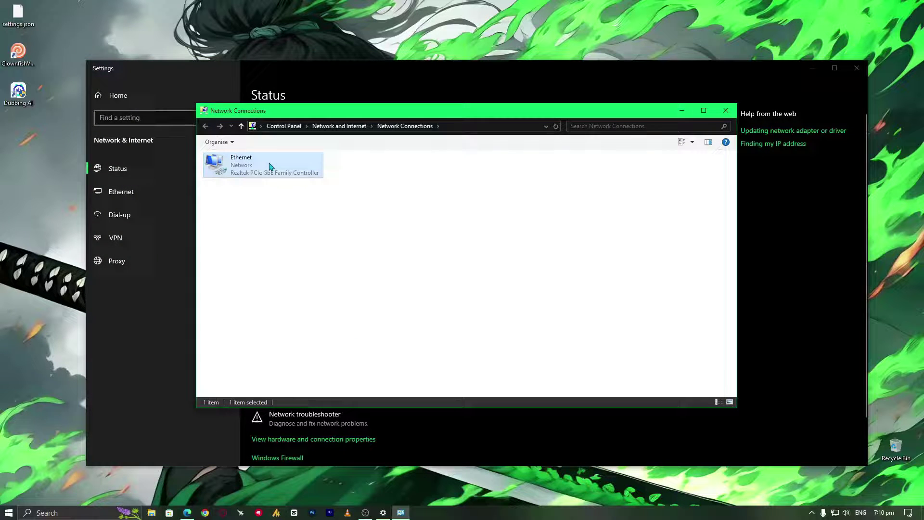
{"action": "double_click", "coordinate": [270, 166]}
{"action": "left_click", "coordinate": [405, 334]}
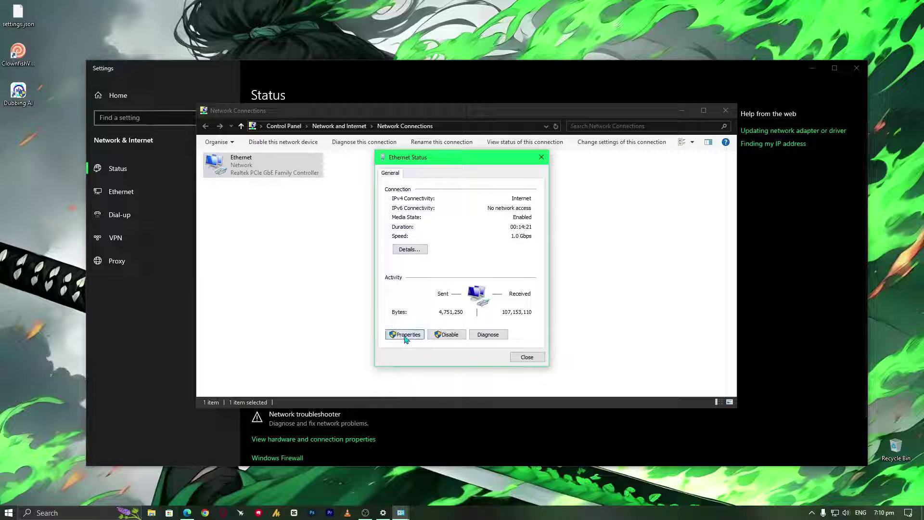
{"action": "left_click", "coordinate": [496, 268]}
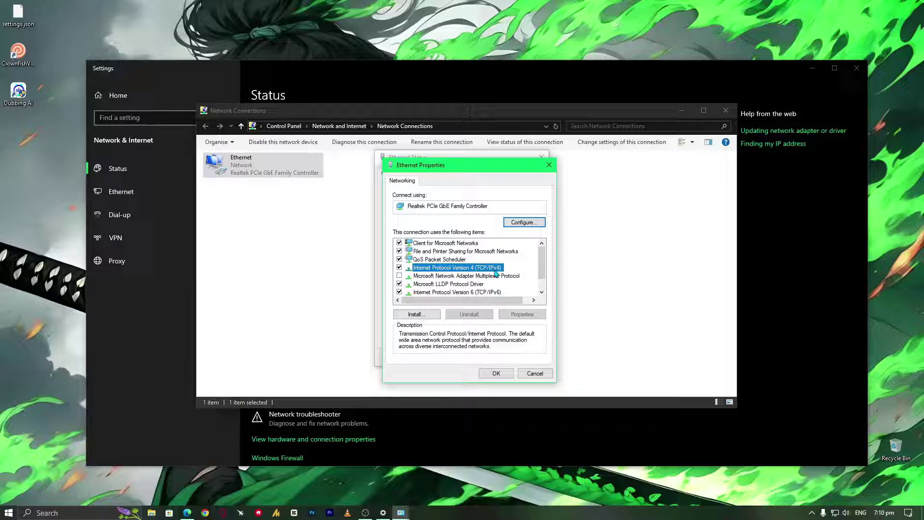
{"action": "left_click", "coordinate": [524, 315]}
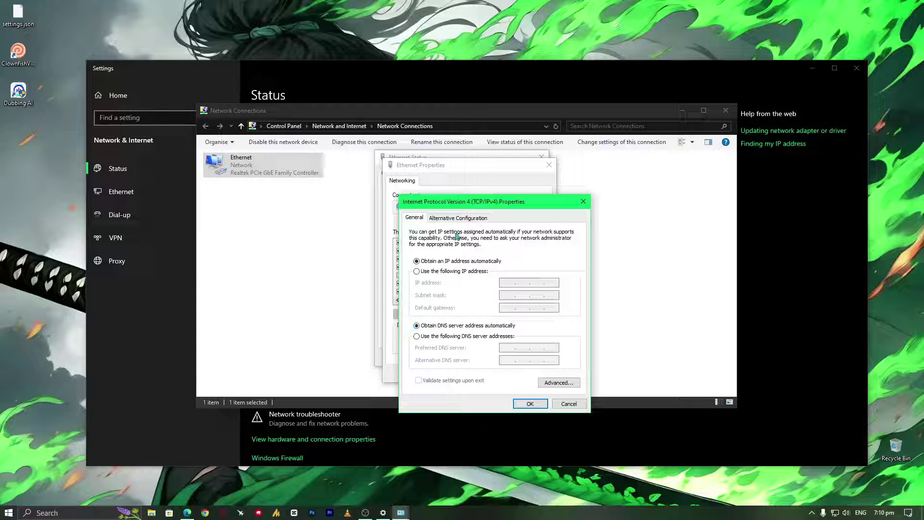
{"action": "left_click", "coordinate": [468, 218]}
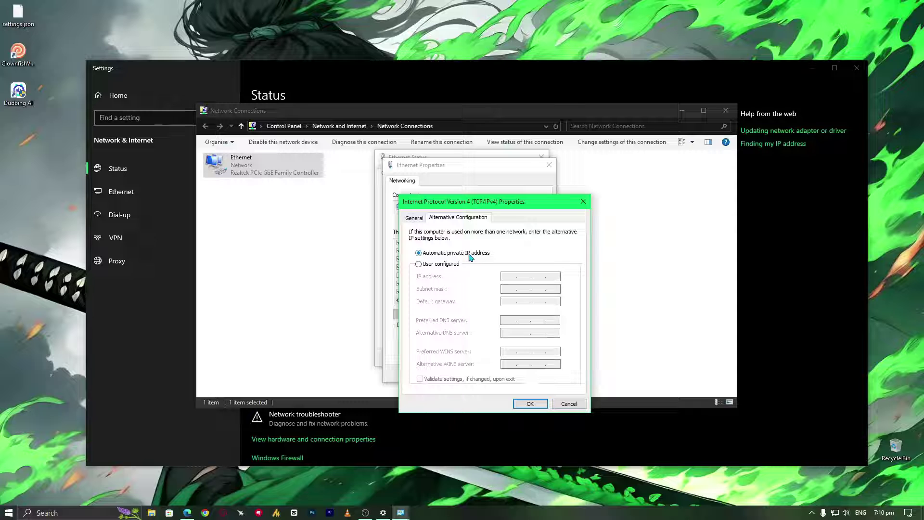
{"action": "left_click", "coordinate": [530, 403]}
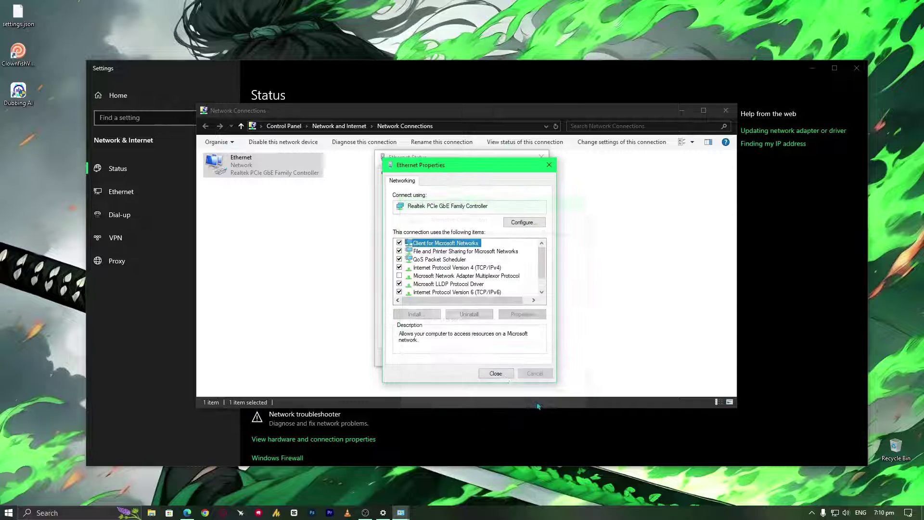
- Close the Ethernet properties, status, Network Connections and Settings windows
{"action": "left_click", "coordinate": [494, 369]}
{"action": "left_click", "coordinate": [527, 356]}
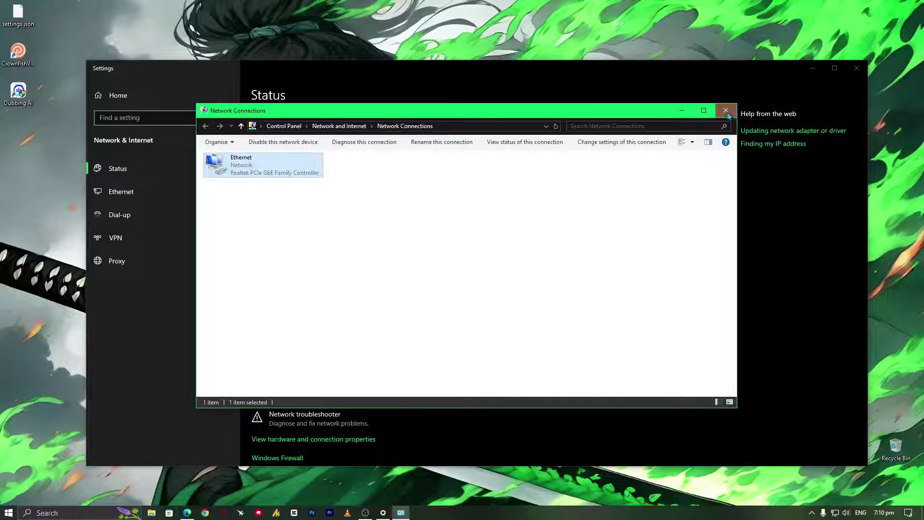
{"action": "left_click", "coordinate": [726, 110]}
{"action": "left_click", "coordinate": [860, 70]}
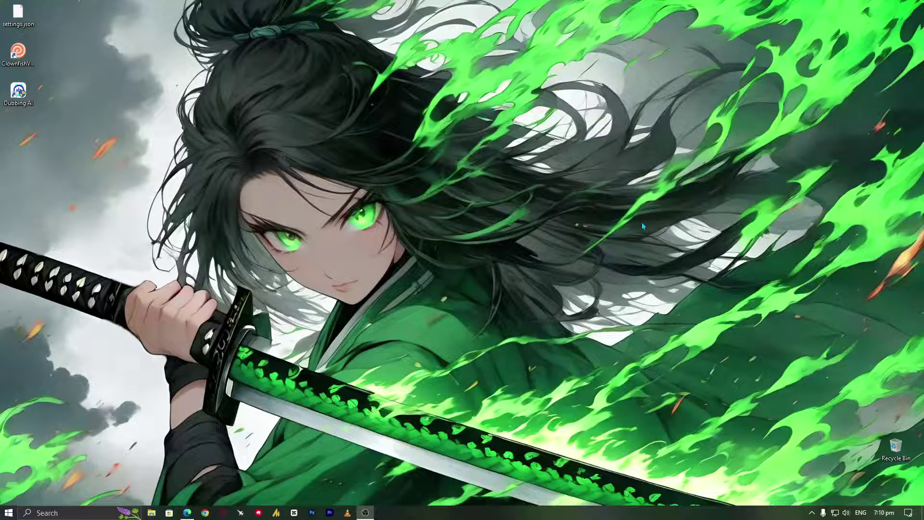
- Open Internet Options via search and delete the browsing history
{"action": "key", "text": "super"}
{"action": "type", "text": "internet"}
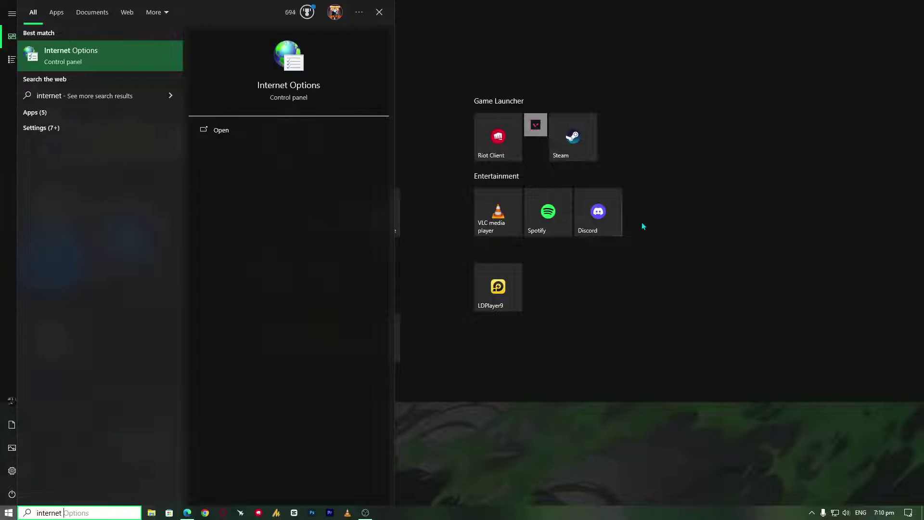
{"action": "key", "text": "Return"}
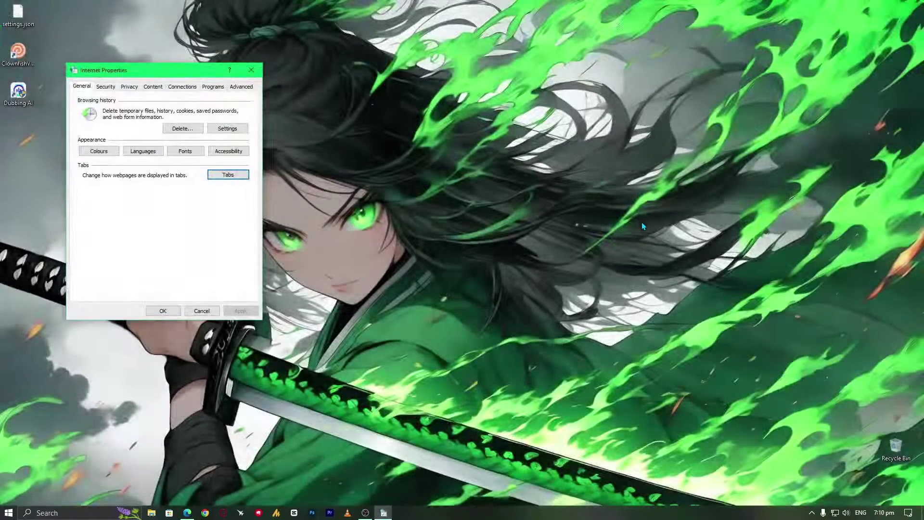
{"action": "left_click_drag", "start_coordinate": [149, 75], "coordinate": [479, 152]}
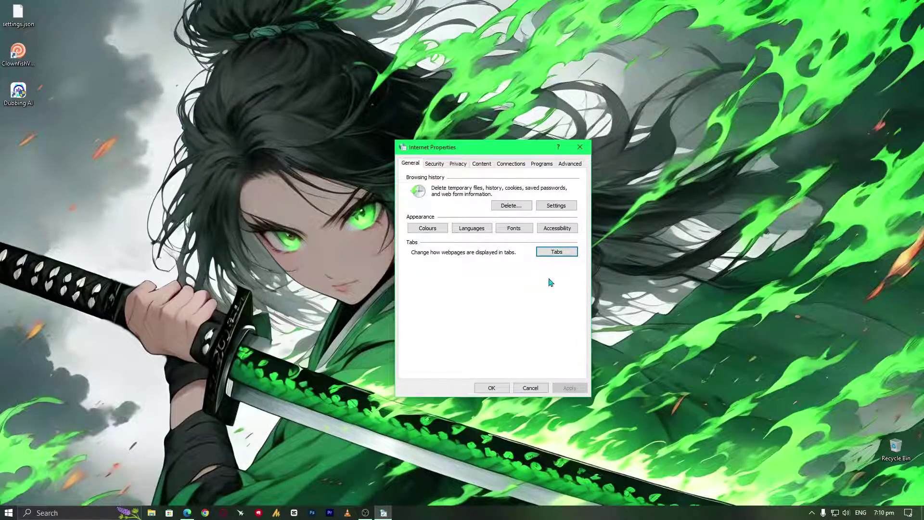
{"action": "left_click", "coordinate": [514, 214]}
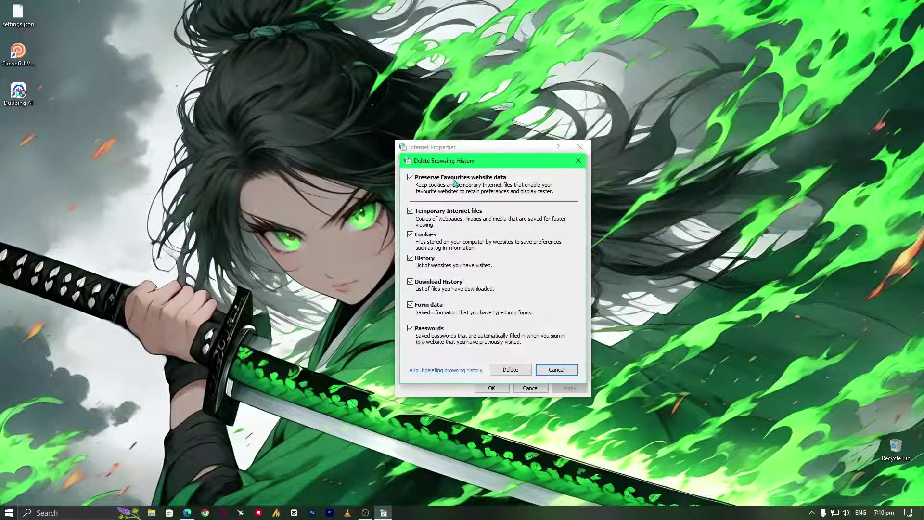
{"action": "left_click", "coordinate": [526, 374]}
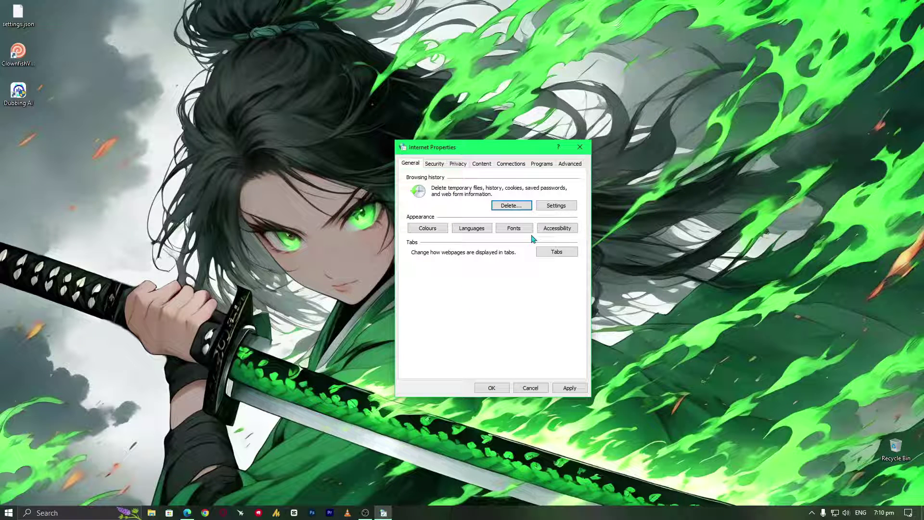
- Set stored pages to check for newer versions Never
{"action": "left_click", "coordinate": [555, 206]}
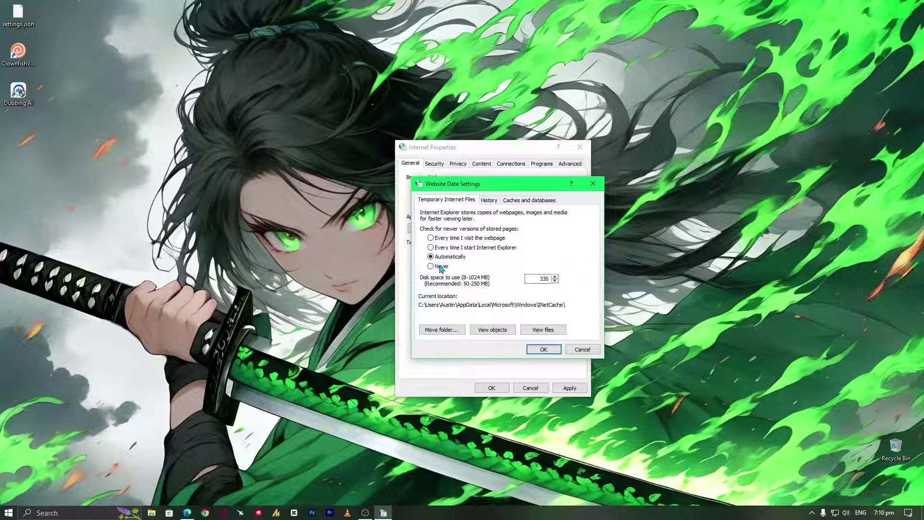
{"action": "left_click", "coordinate": [441, 266]}
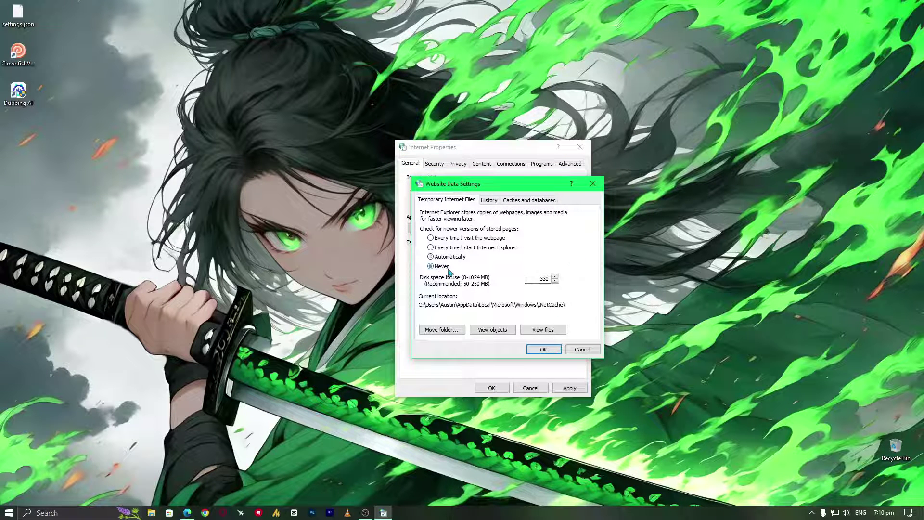
{"action": "left_click", "coordinate": [543, 350]}
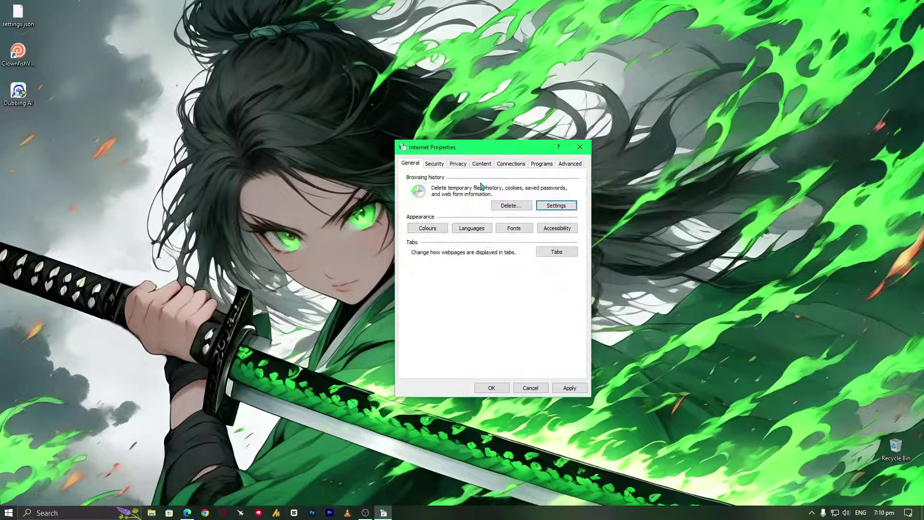
- Review the LAN settings (automatic detection, no proxy) and close Internet Properties with OK
{"action": "left_click", "coordinate": [511, 164]}
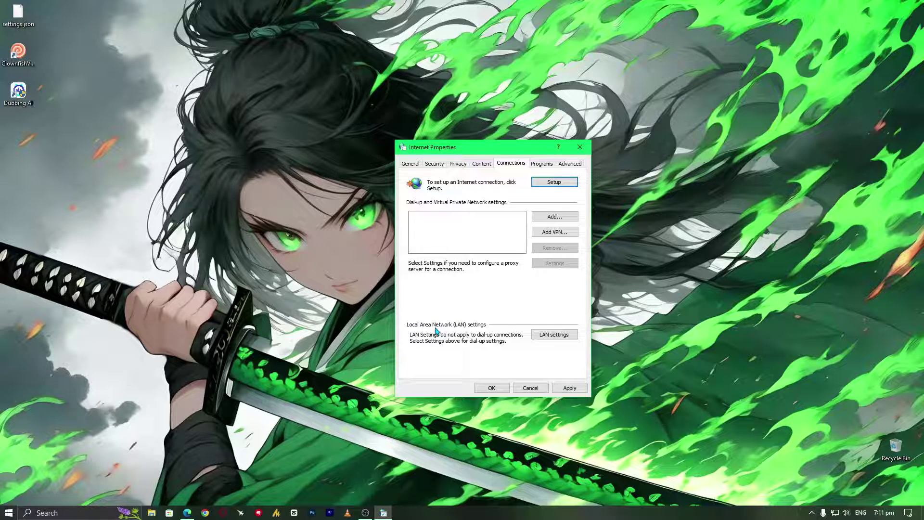
{"action": "left_click", "coordinate": [553, 336]}
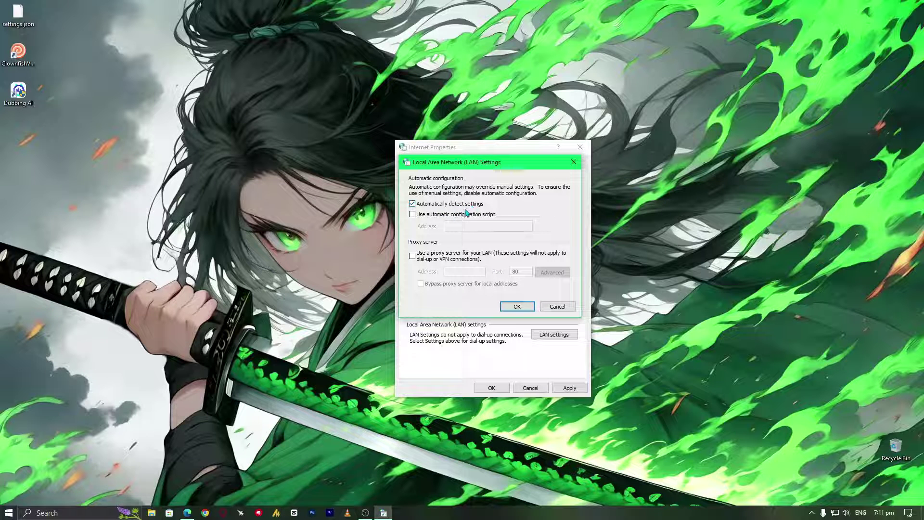
{"action": "left_click", "coordinate": [516, 308]}
{"action": "left_click", "coordinate": [490, 387]}
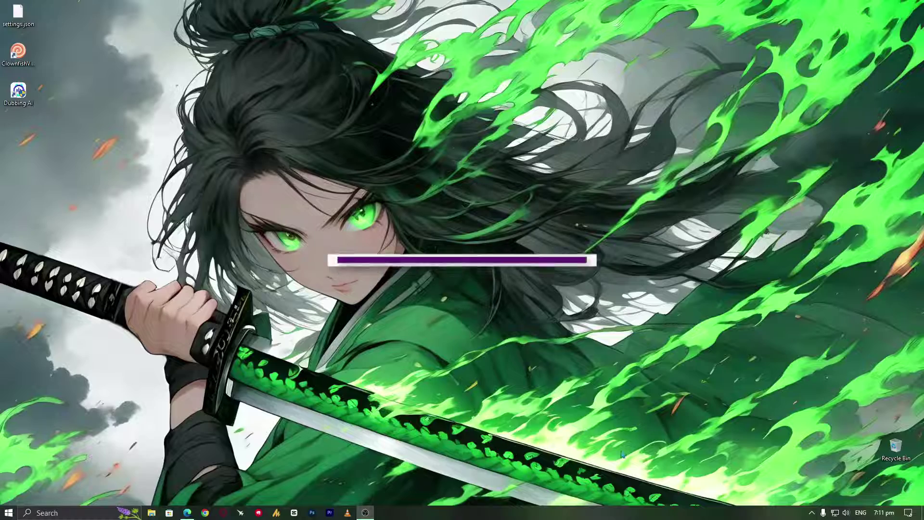
- Launch Windows Security by searching 'windows se' and centre its window
{"action": "key", "text": "super"}
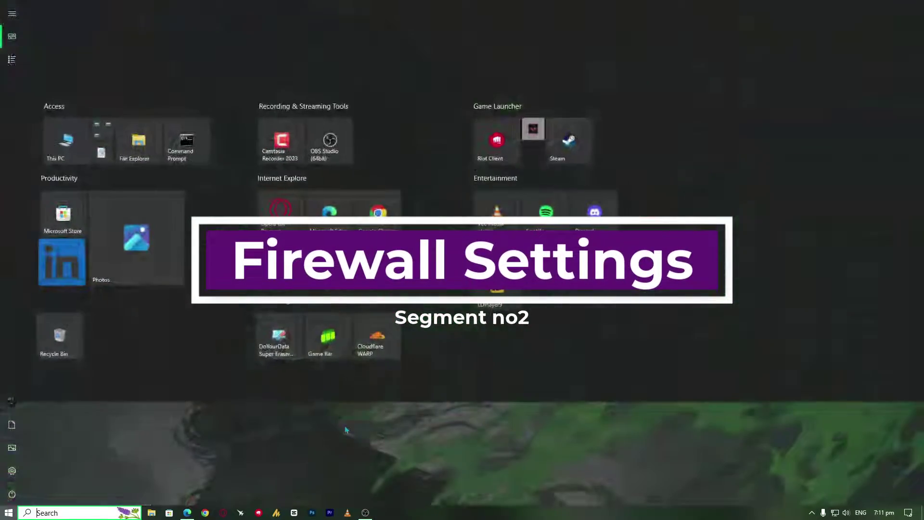
{"action": "left_click", "coordinate": [756, 502]}
{"action": "left_click", "coordinate": [811, 512]}
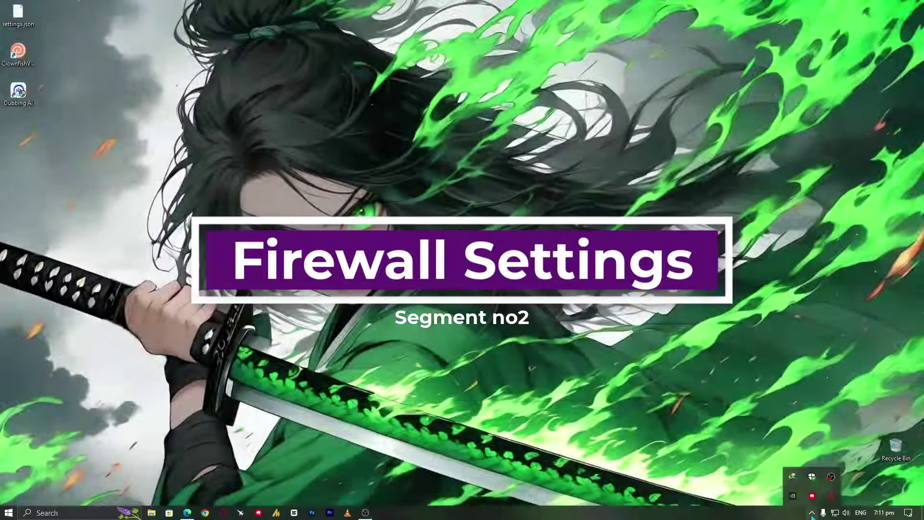
{"action": "left_click", "coordinate": [812, 478]}
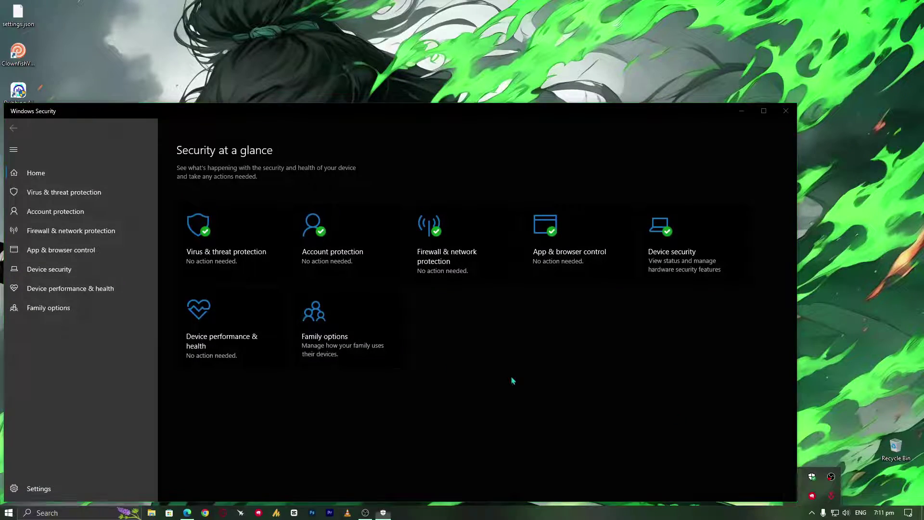
{"action": "key", "text": "super"}
{"action": "type", "text": "windows se"}
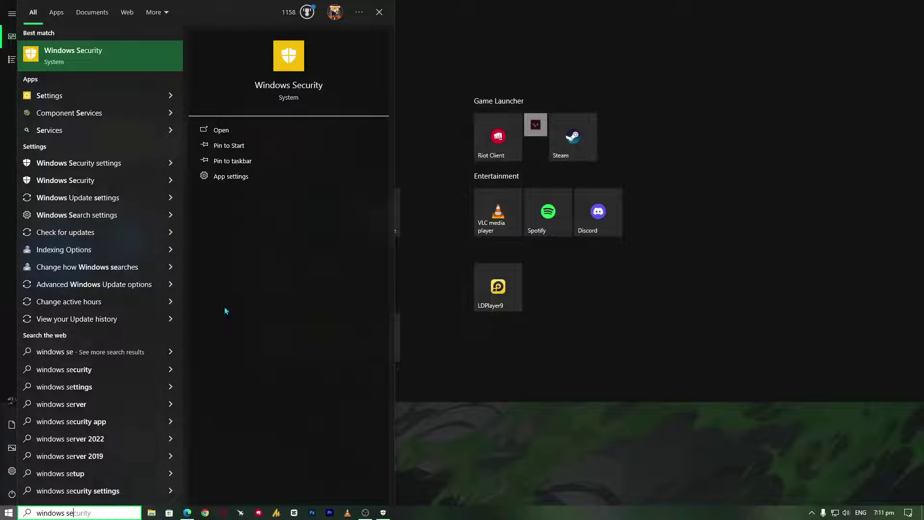
{"action": "left_click", "coordinate": [99, 62]}
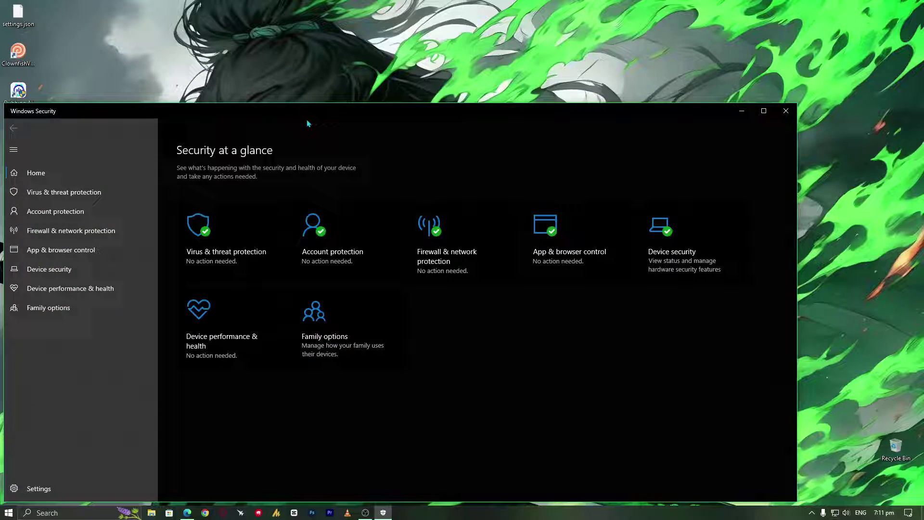
{"action": "left_click_drag", "start_coordinate": [310, 111], "coordinate": [407, 55]}
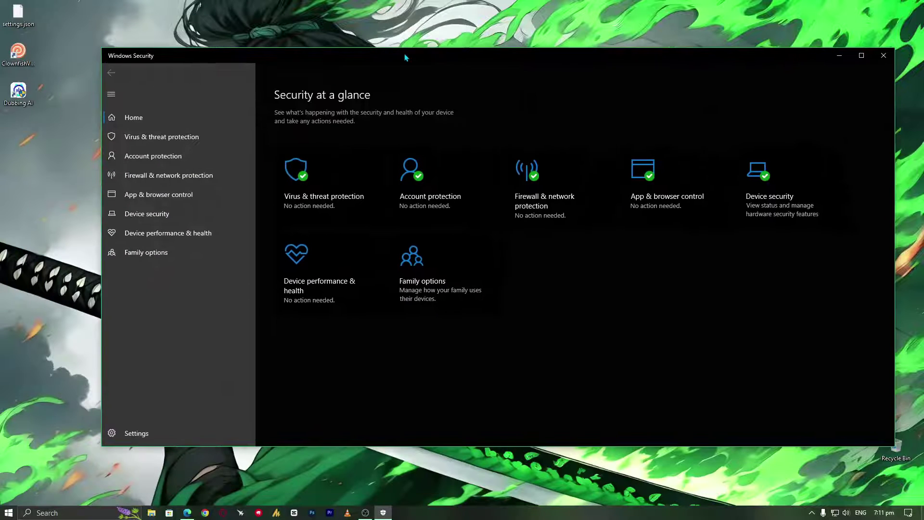
- Open Firewall & network protection, view the Private network, and come back
{"action": "left_click", "coordinate": [572, 207]}
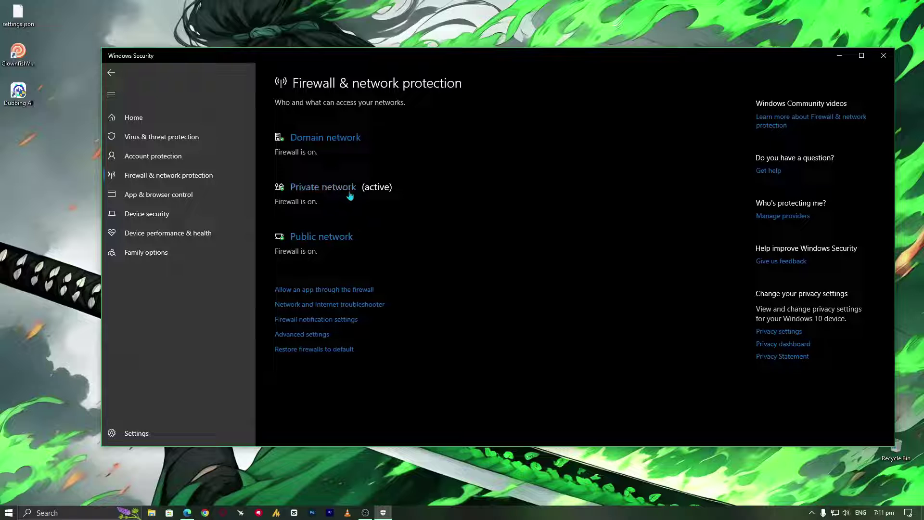
{"action": "left_click", "coordinate": [347, 190]}
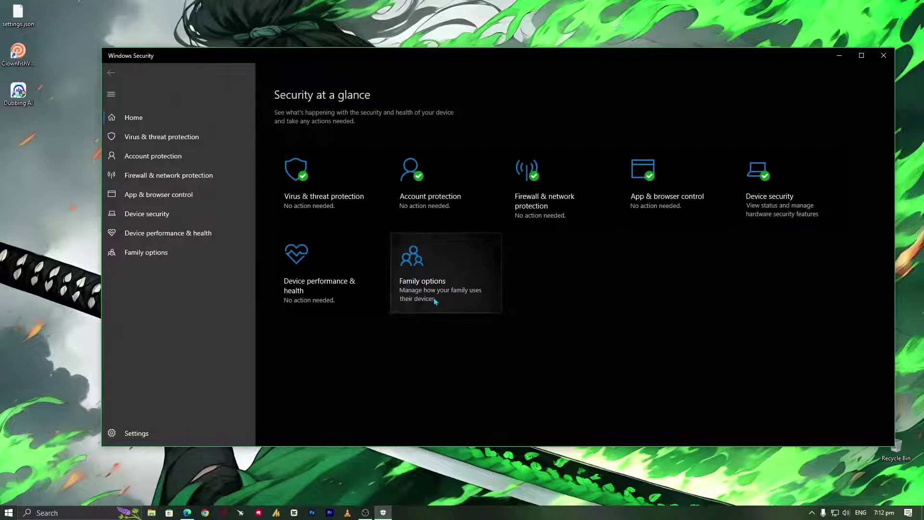
{"action": "left_click", "coordinate": [554, 179]}
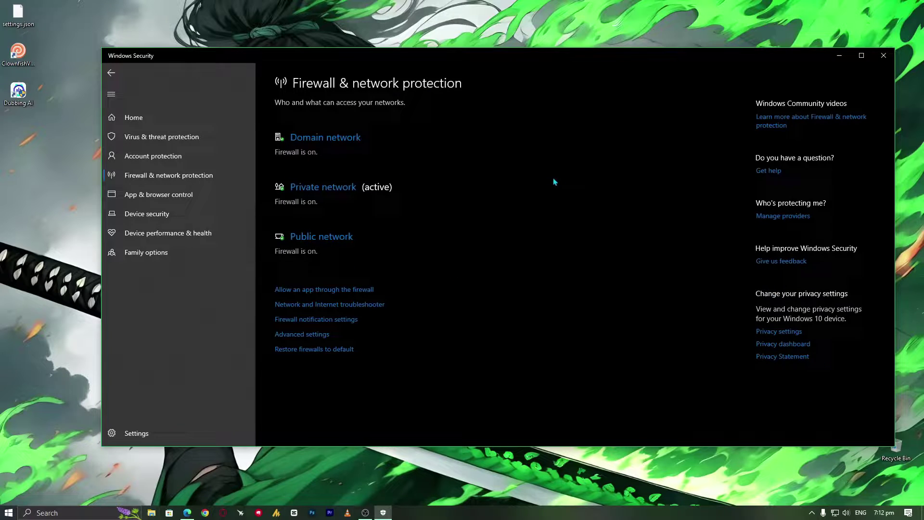
- Unlock the allowed-apps list with Change settings and tick VALORANT's Public checkbox
{"action": "left_click", "coordinate": [350, 290]}
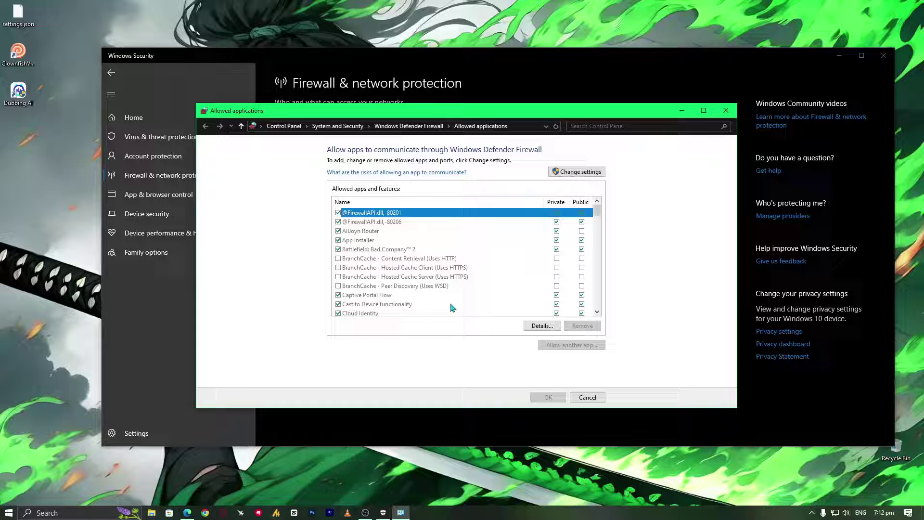
{"action": "key", "text": "v"}
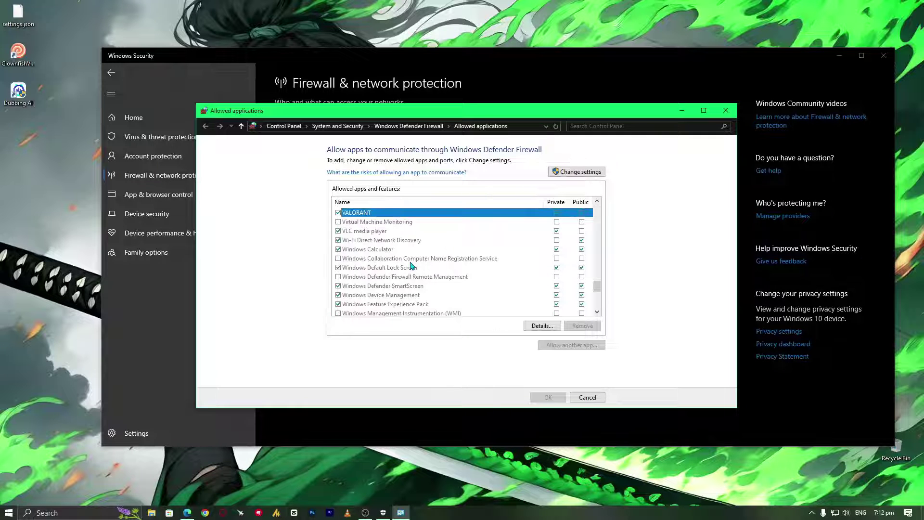
{"action": "key", "text": "Down"}
{"action": "left_click", "coordinate": [374, 215]}
{"action": "key", "text": "Down"}
{"action": "key", "text": "Down"}
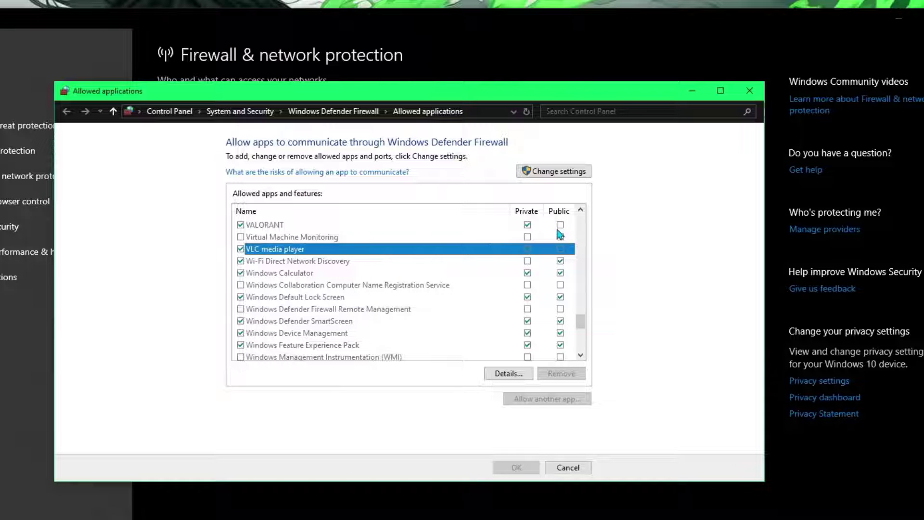
{"action": "left_click", "coordinate": [579, 173]}
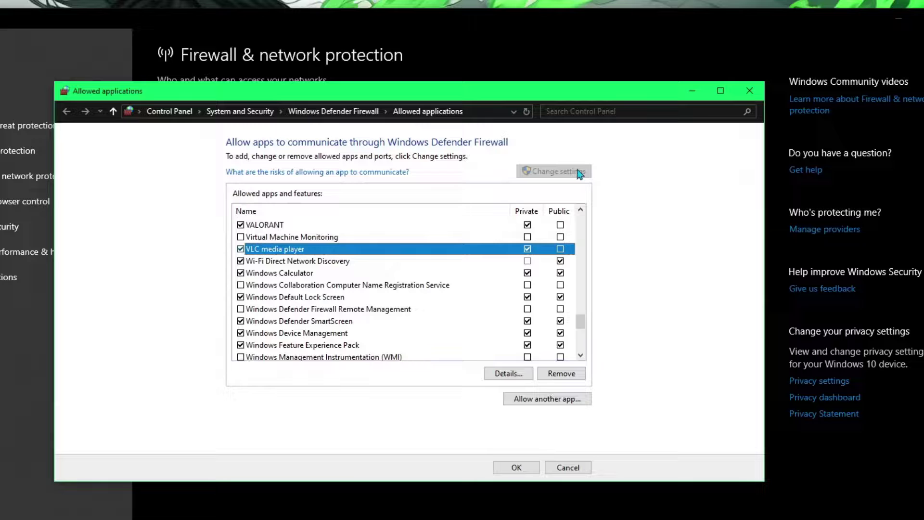
{"action": "left_click", "coordinate": [560, 225]}
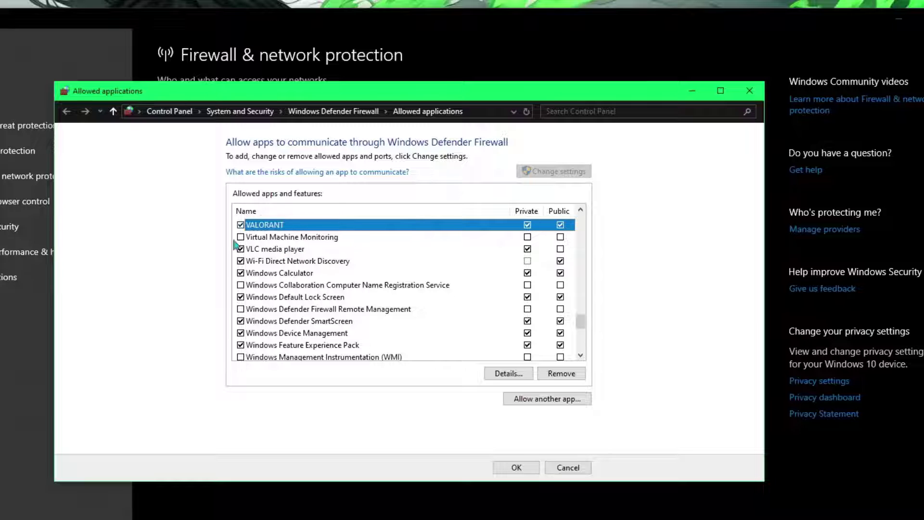
{"action": "left_click", "coordinate": [560, 400]}
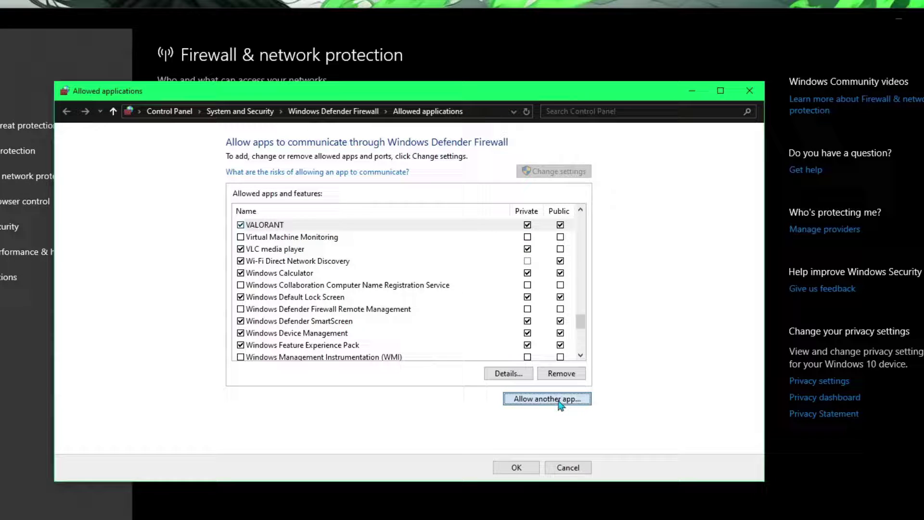
- Browse to D:\Riot Games\VALORANT\live, cancel adding, then save the allowed apps with OK
{"action": "left_click", "coordinate": [496, 352]}
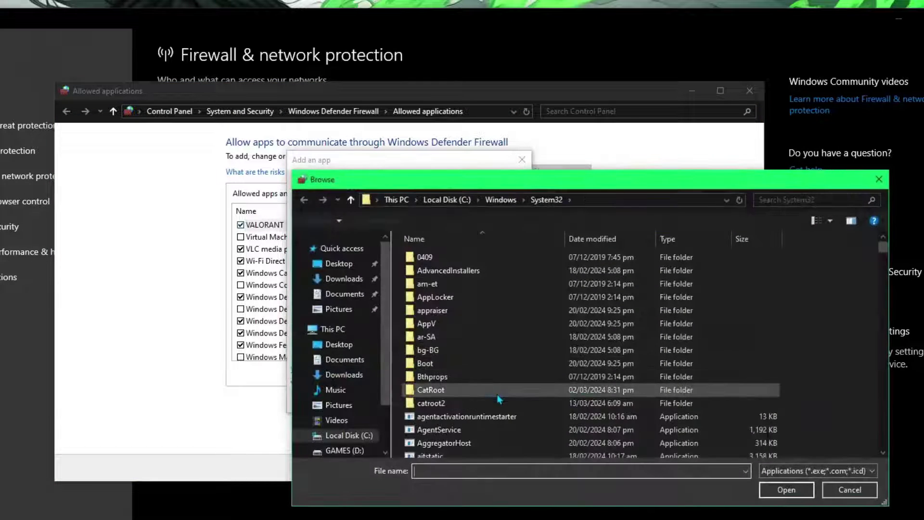
{"action": "left_click", "coordinate": [365, 452]}
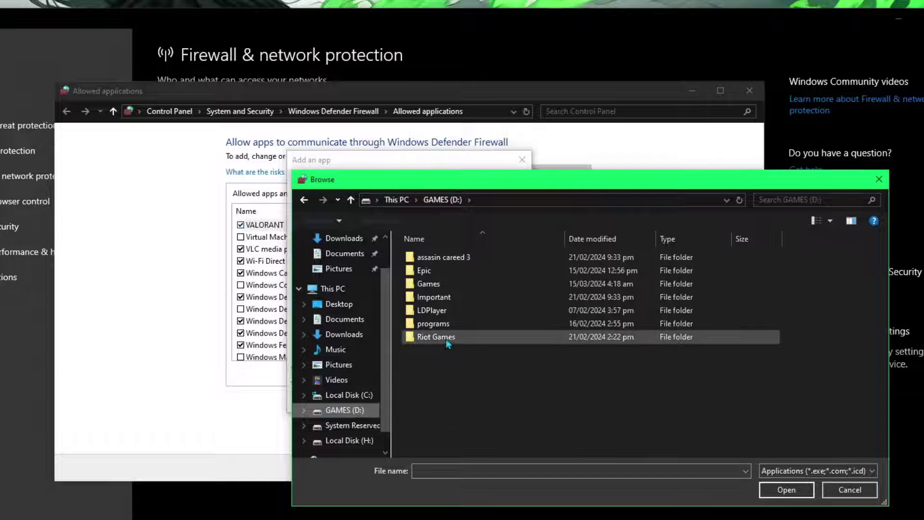
{"action": "double_click", "coordinate": [445, 339]}
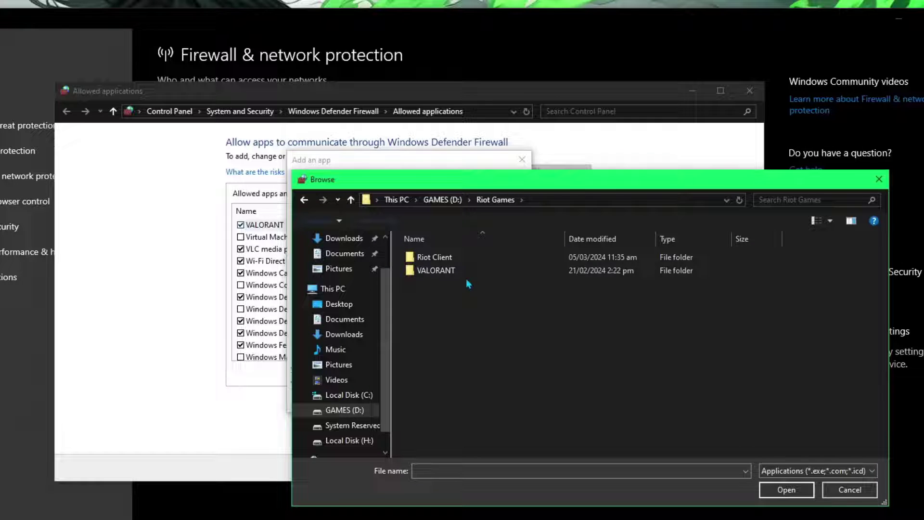
{"action": "double_click", "coordinate": [453, 271]}
{"action": "double_click", "coordinate": [455, 258]}
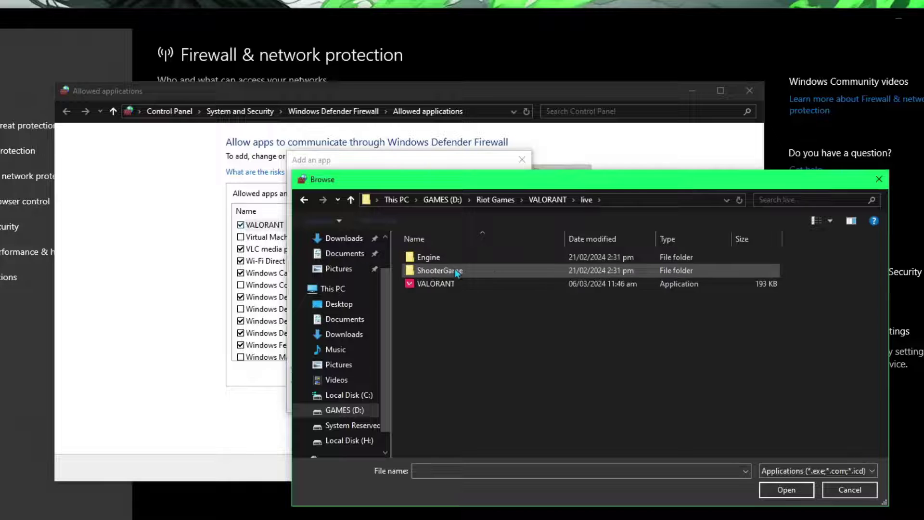
{"action": "left_click", "coordinate": [452, 285]}
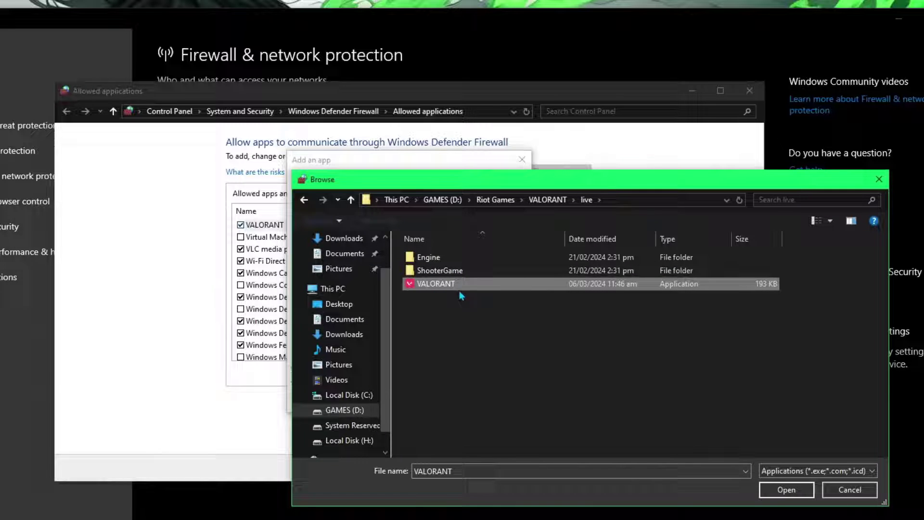
{"action": "left_click", "coordinate": [792, 489]}
{"action": "left_click", "coordinate": [503, 401]}
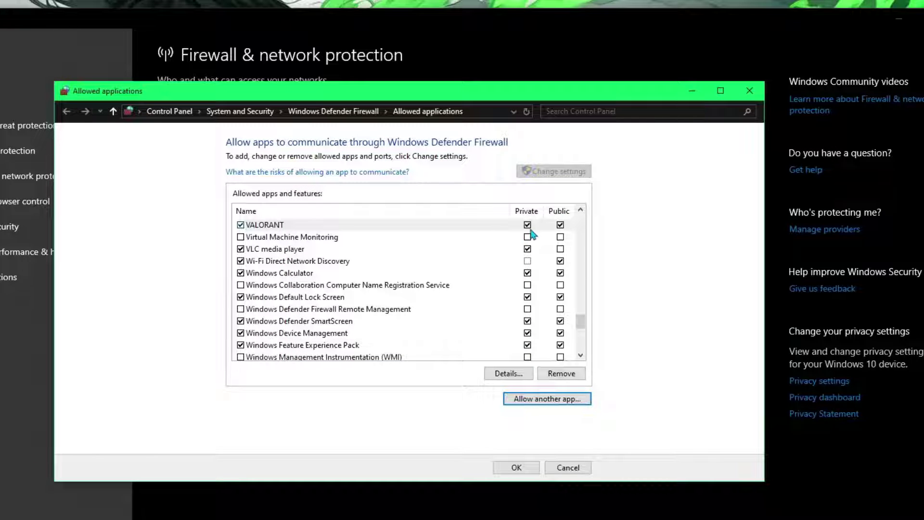
{"action": "left_click", "coordinate": [417, 226]}
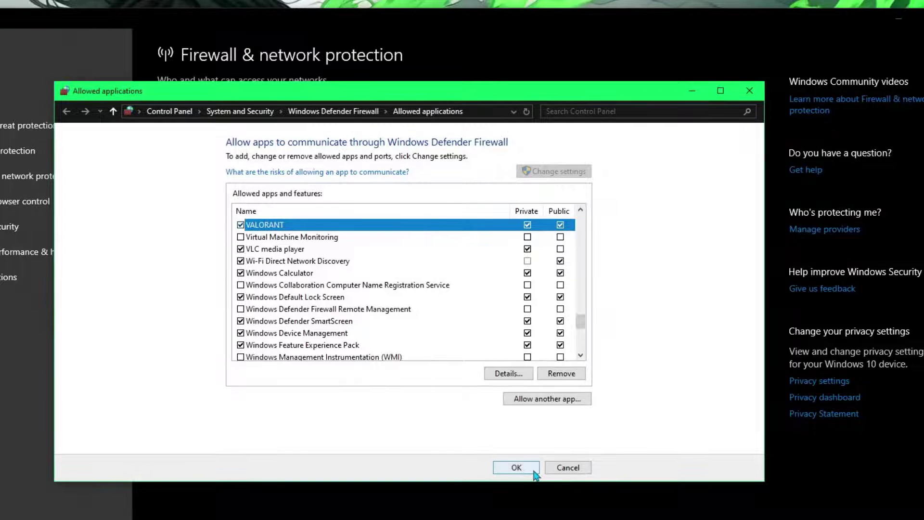
{"action": "left_click", "coordinate": [534, 470]}
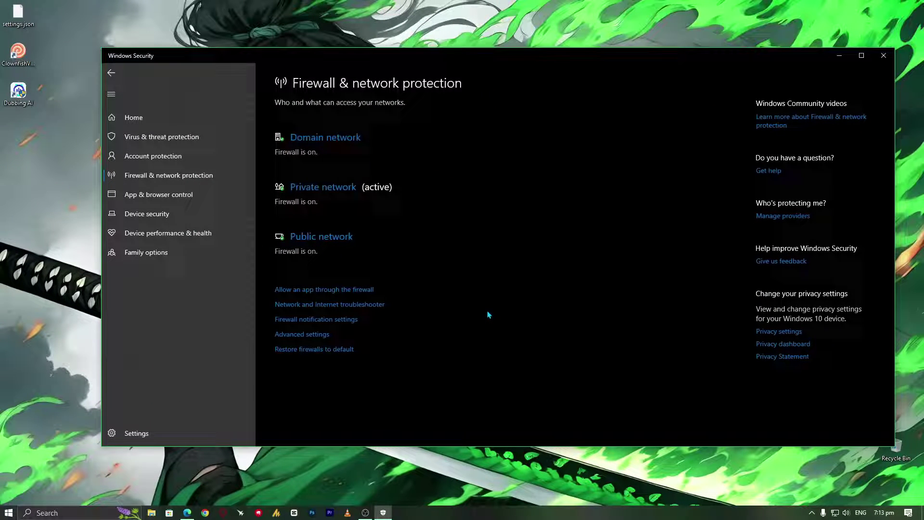
- Close Windows Security and bring up the Start menu
{"action": "left_click", "coordinate": [884, 55]}
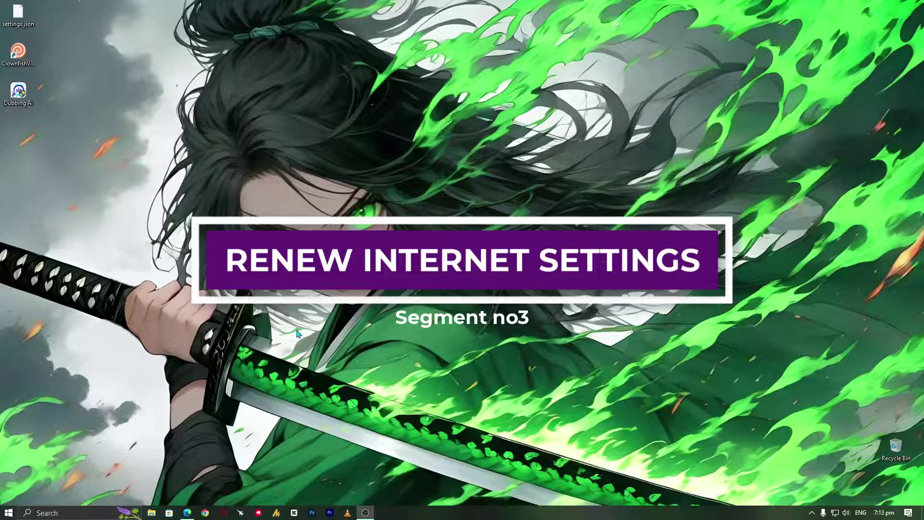
{"action": "key", "text": "super"}
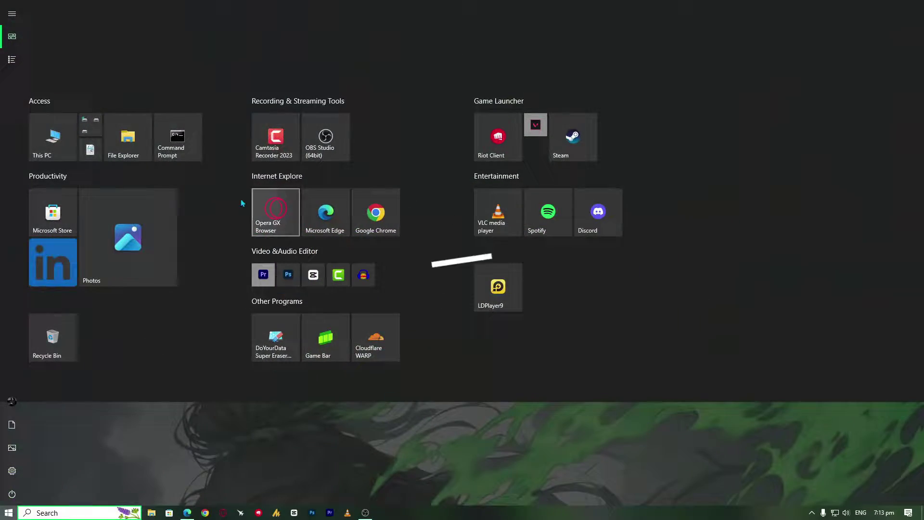
- Launch Command Prompt from Start, search 'cmd', then dismiss Start back to the console
{"action": "left_click", "coordinate": [177, 138]}
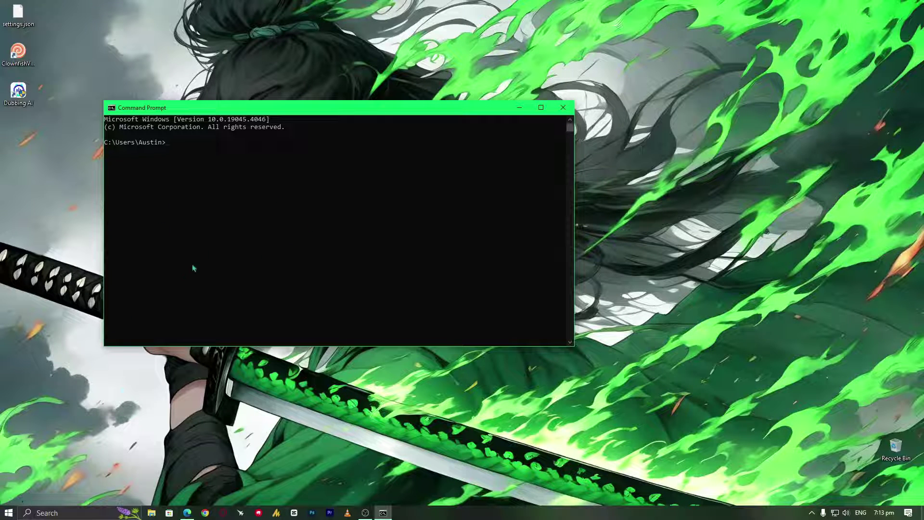
{"action": "left_click", "coordinate": [164, 211]}
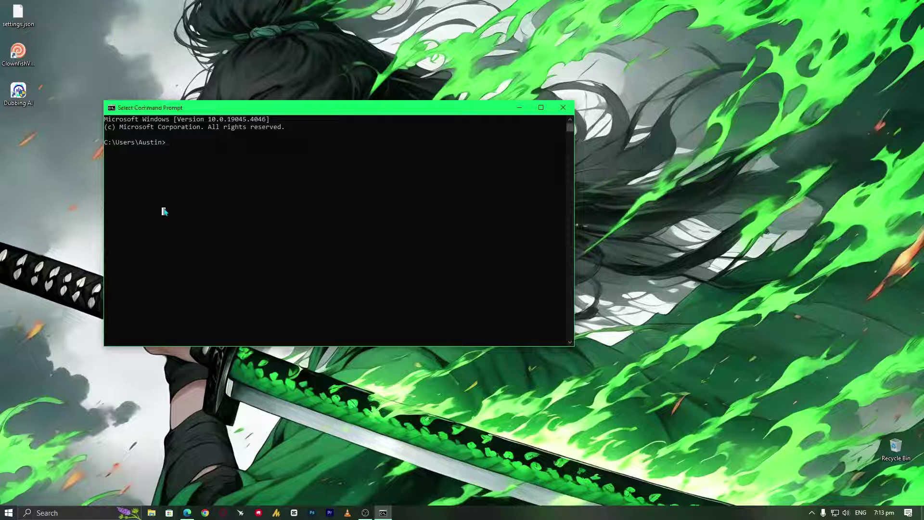
{"action": "left_click", "coordinate": [9, 513]}
{"action": "type", "text": "a"}
{"action": "key", "text": "BackSpace"}
{"action": "type", "text": "cmd"}
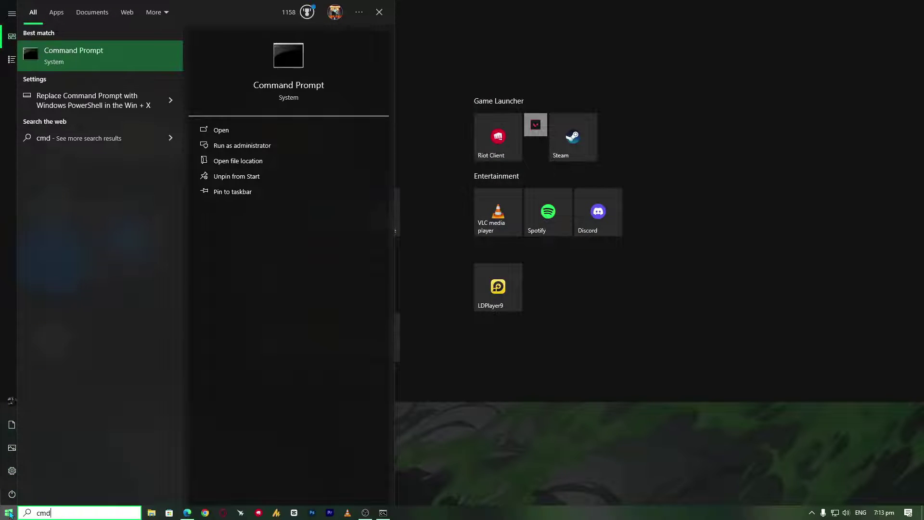
{"action": "key", "text": "Menu"}
{"action": "key", "text": "Down"}
{"action": "key", "text": "Up"}
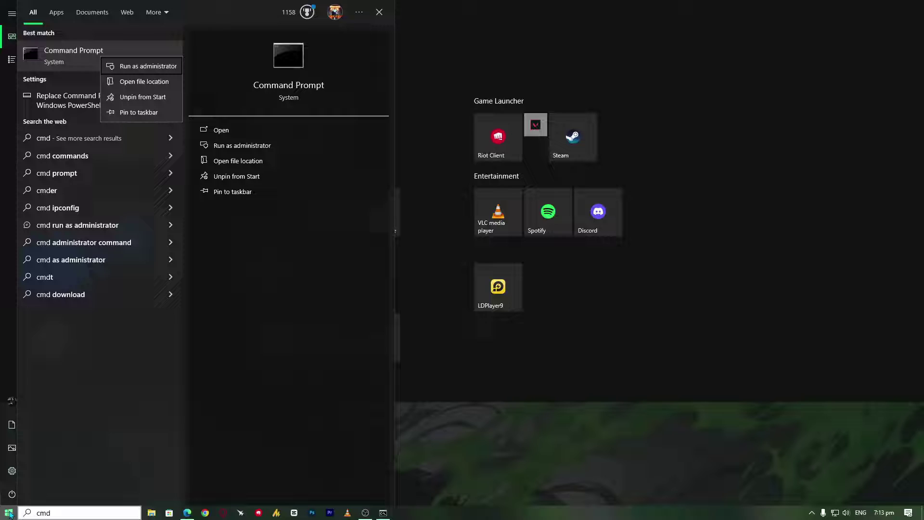
{"action": "left_click", "coordinate": [487, 391]}
{"action": "left_click", "coordinate": [476, 438]}
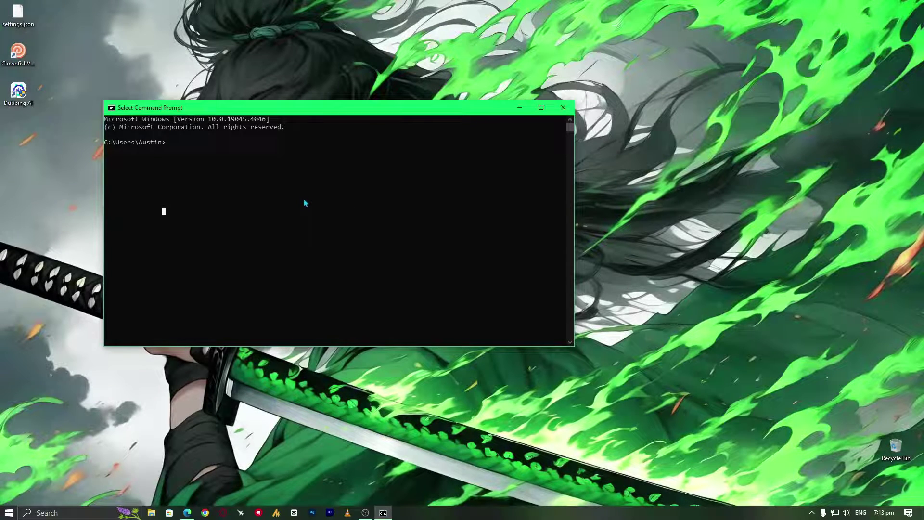
- Browse File Explorer to C:\Windows\System32
{"action": "left_click", "coordinate": [151, 512]}
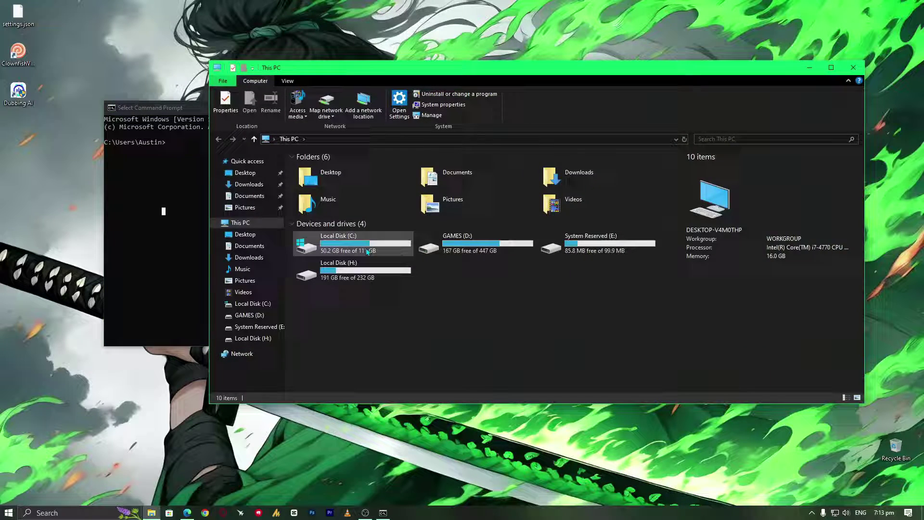
{"action": "double_click", "coordinate": [365, 243]}
{"action": "double_click", "coordinate": [333, 220]}
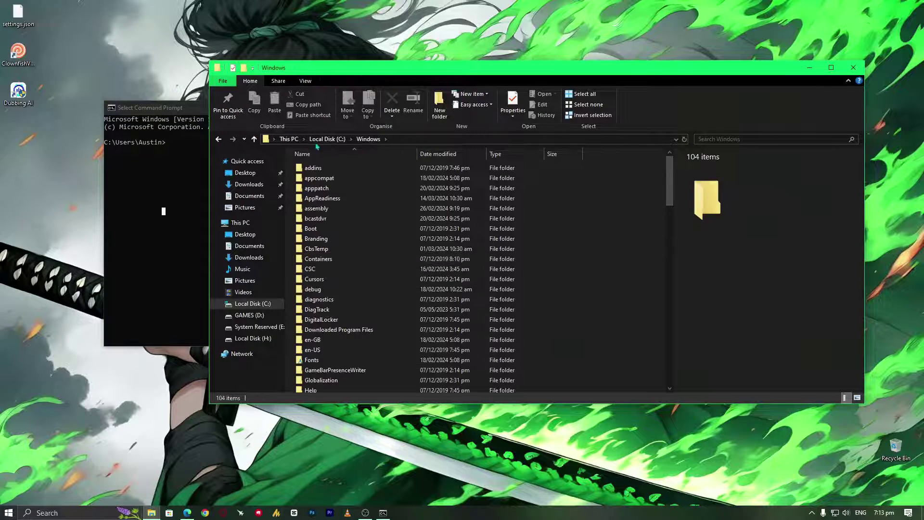
{"action": "left_click", "coordinate": [337, 369]}
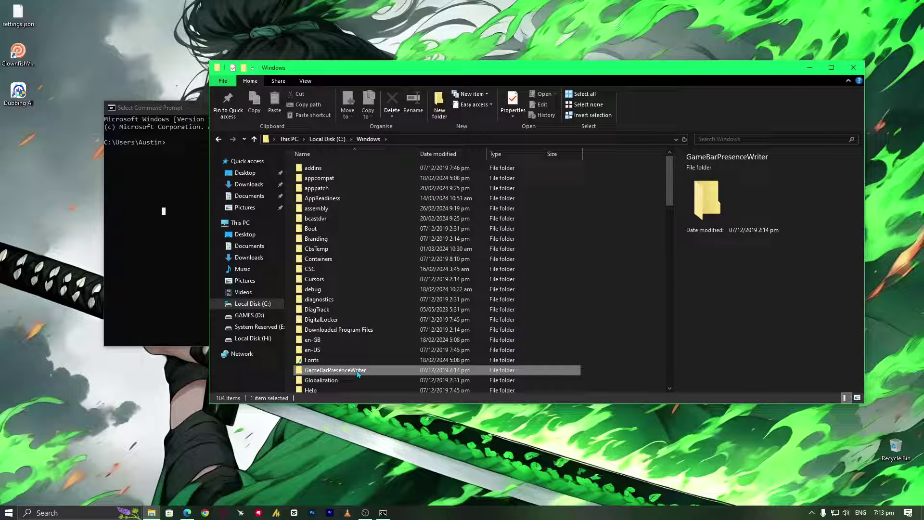
{"action": "type", "text": "servicing"}
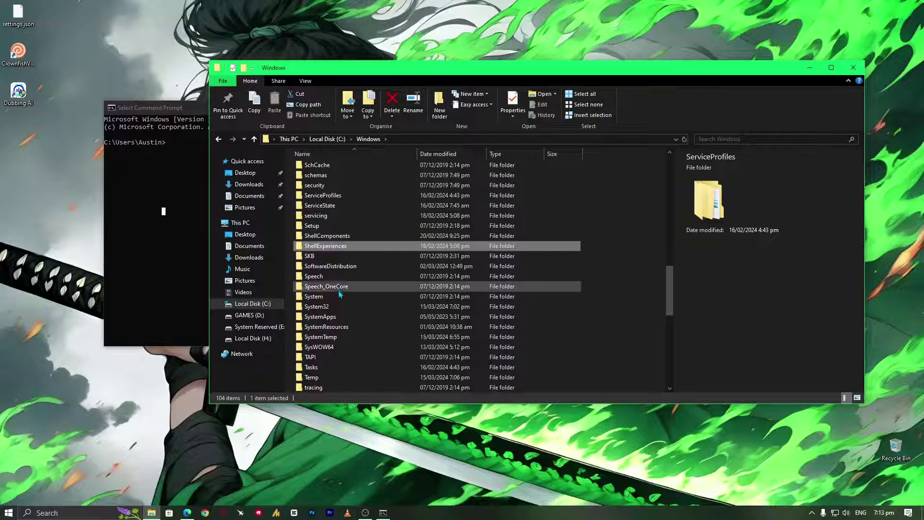
{"action": "left_click", "coordinate": [337, 296]}
{"action": "left_click", "coordinate": [333, 307]}
{"action": "double_click", "coordinate": [333, 306]}
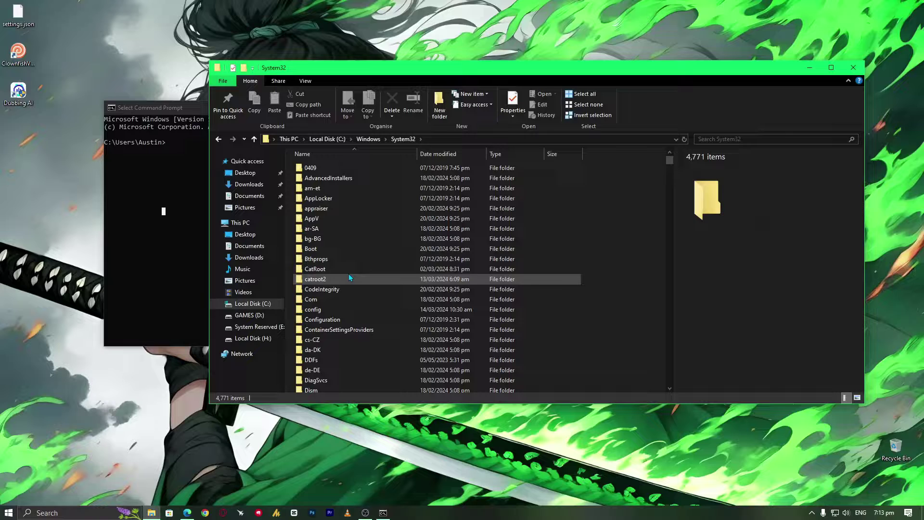
- Search System32 for cmd.exe and run it as administrator
{"action": "left_click", "coordinate": [346, 269]}
{"action": "left_click", "coordinate": [722, 139]}
{"action": "type", "text": "cmd.exe"}
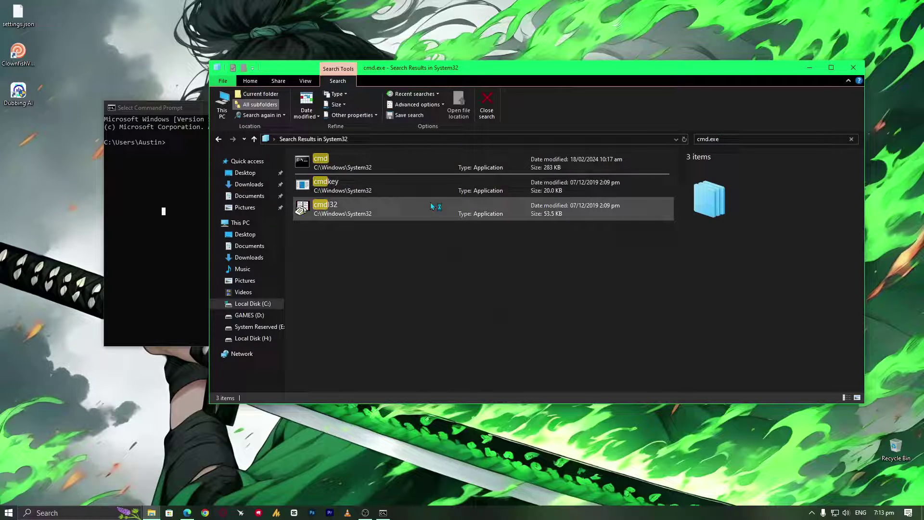
{"action": "right_click", "coordinate": [329, 163]}
{"action": "left_click", "coordinate": [317, 162]}
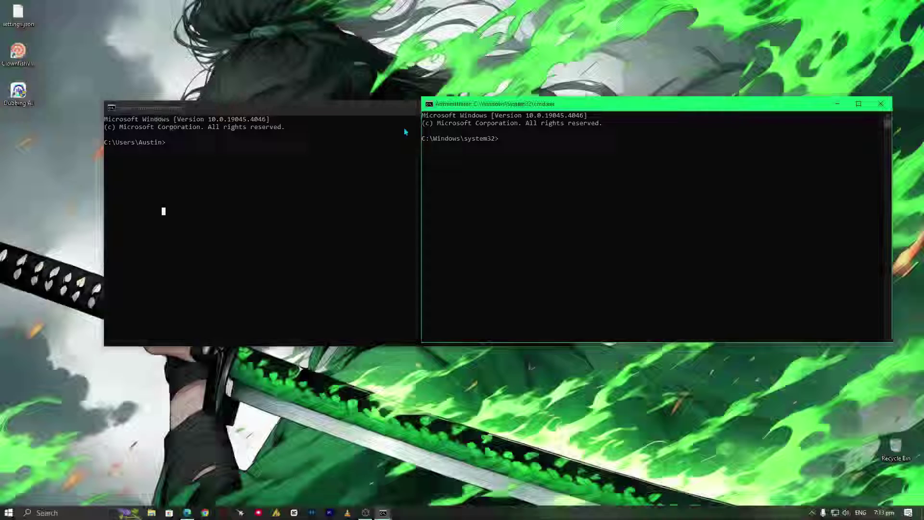
- Move the regular console down-left and compare its user-folder prompt with the Administrator's system32 prompt
{"action": "left_click_drag", "start_coordinate": [376, 105], "coordinate": [323, 199]}
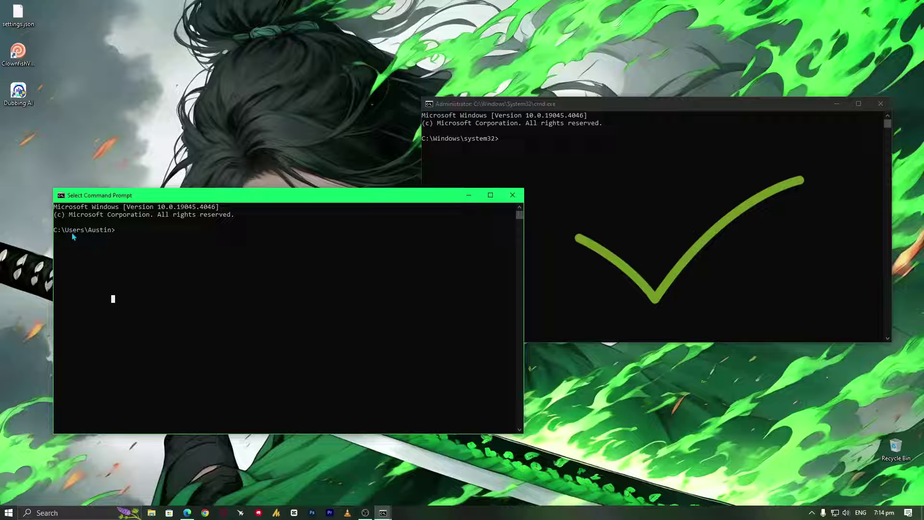
{"action": "left_click_drag", "start_coordinate": [63, 235], "coordinate": [115, 235]}
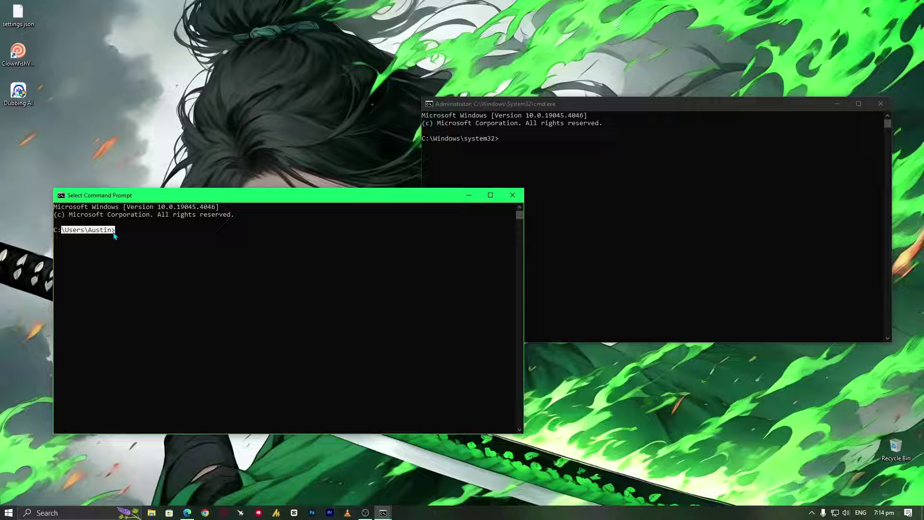
{"action": "left_click", "coordinate": [427, 143]}
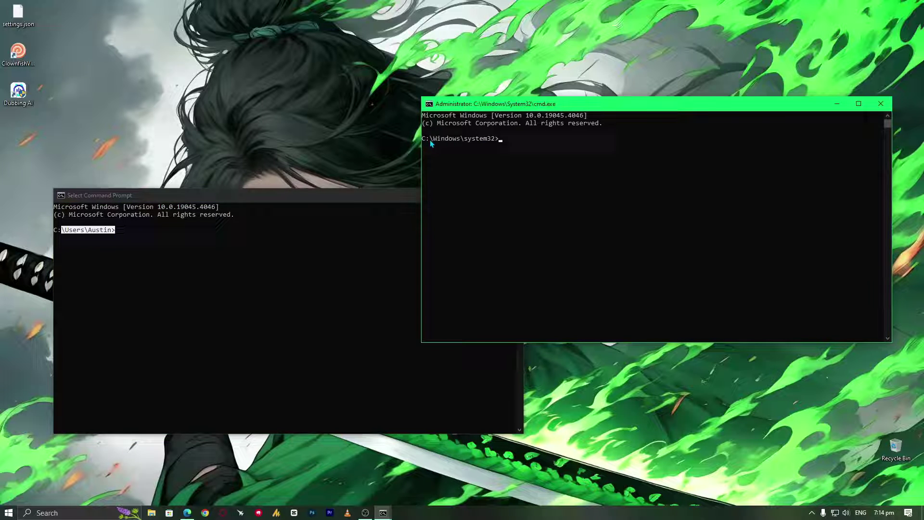
{"action": "left_click_drag", "start_coordinate": [431, 139], "coordinate": [501, 143]}
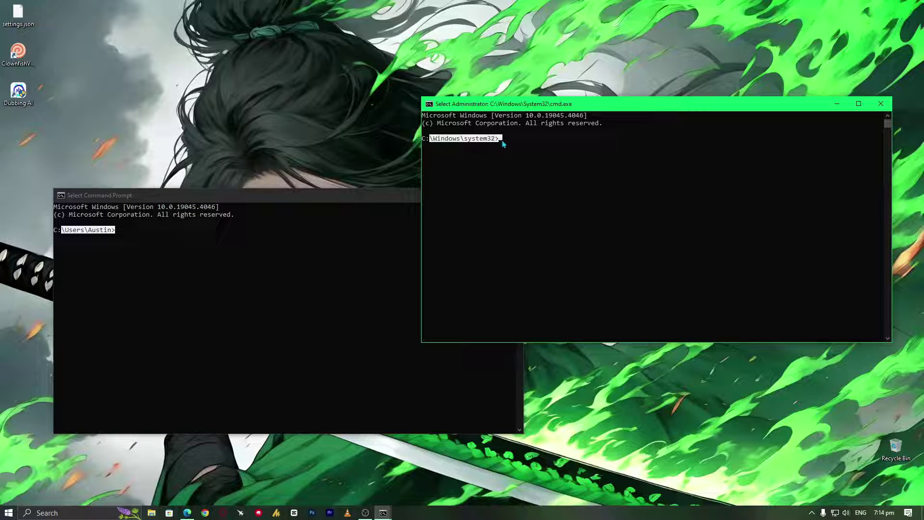
{"action": "left_click", "coordinate": [503, 144]}
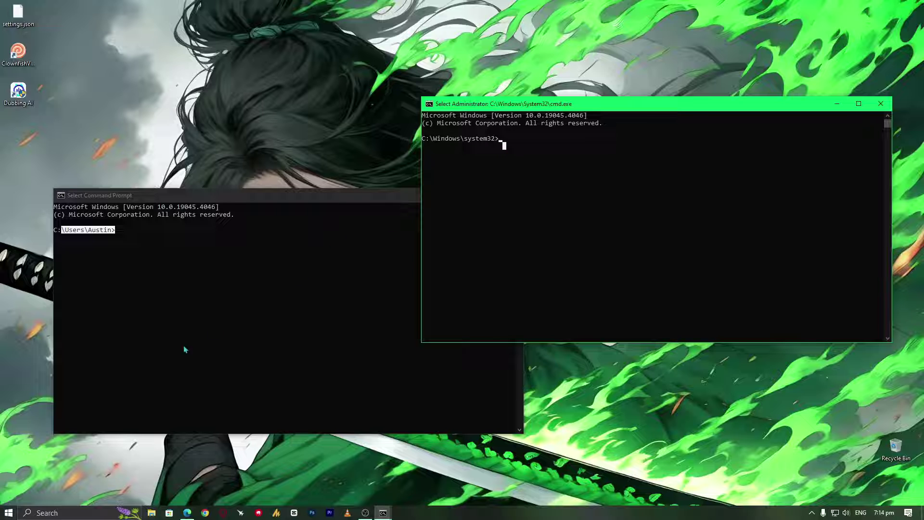
{"action": "left_click", "coordinate": [15, 513]}
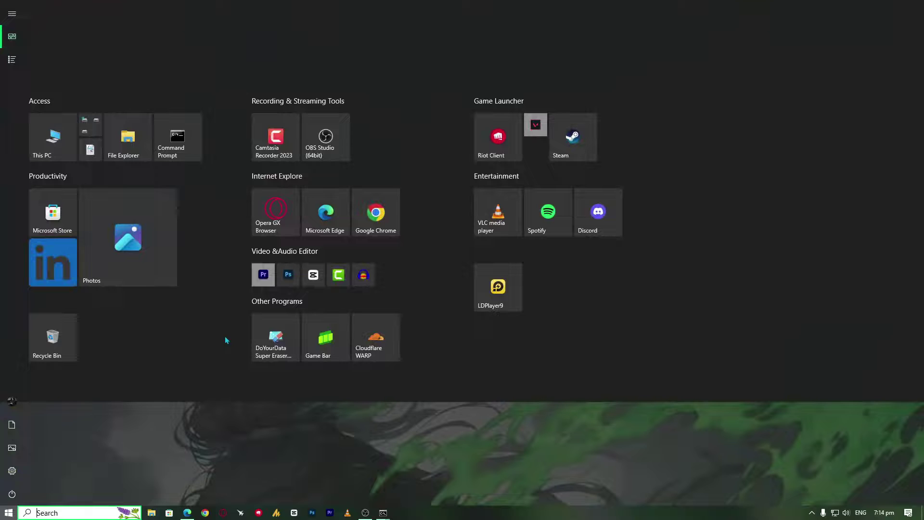
{"action": "right_click", "coordinate": [178, 142]}
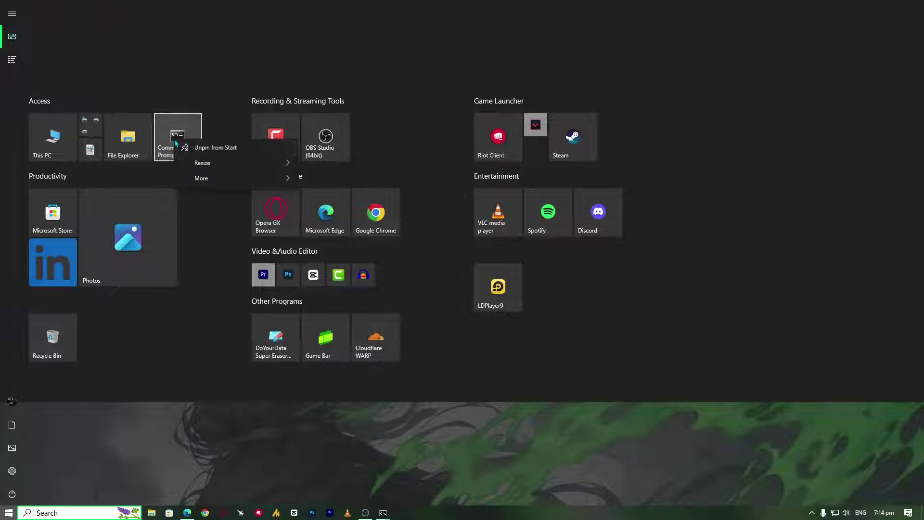
{"action": "mouse_move", "coordinate": [224, 168]}
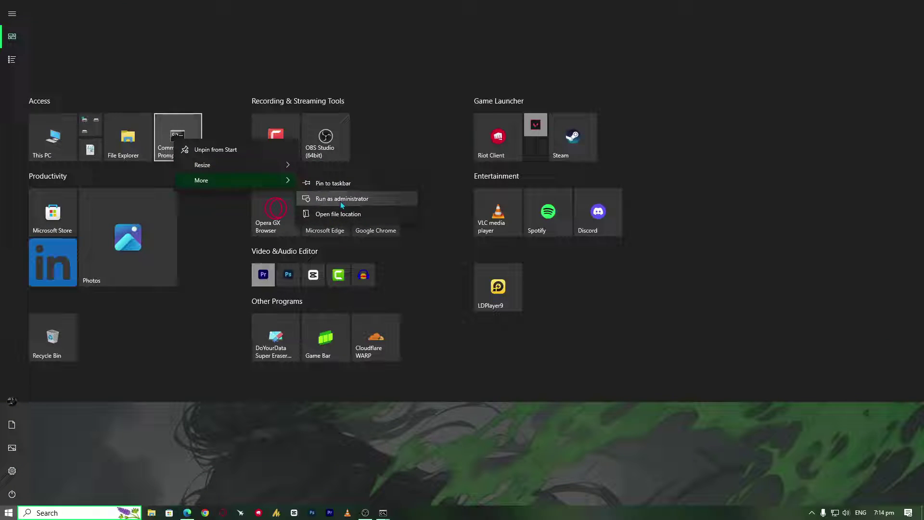
{"action": "left_click", "coordinate": [357, 430]}
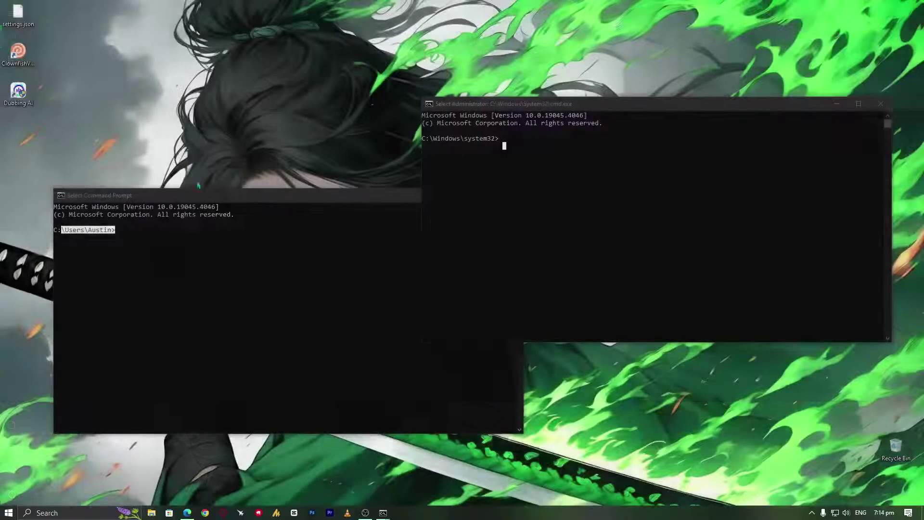
{"action": "left_click", "coordinate": [124, 243]}
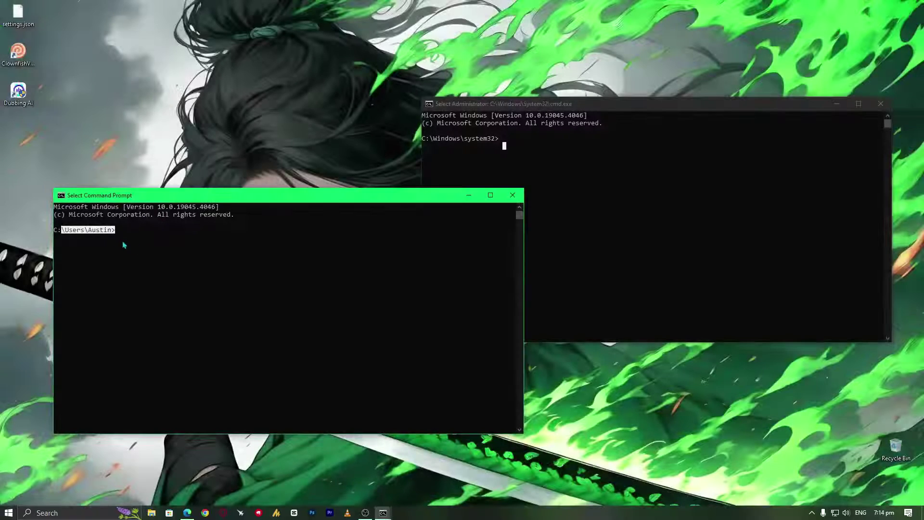
{"action": "left_click_drag", "start_coordinate": [84, 230], "coordinate": [174, 242]}
{"action": "left_click", "coordinate": [256, 252]}
{"action": "left_click", "coordinate": [503, 144]}
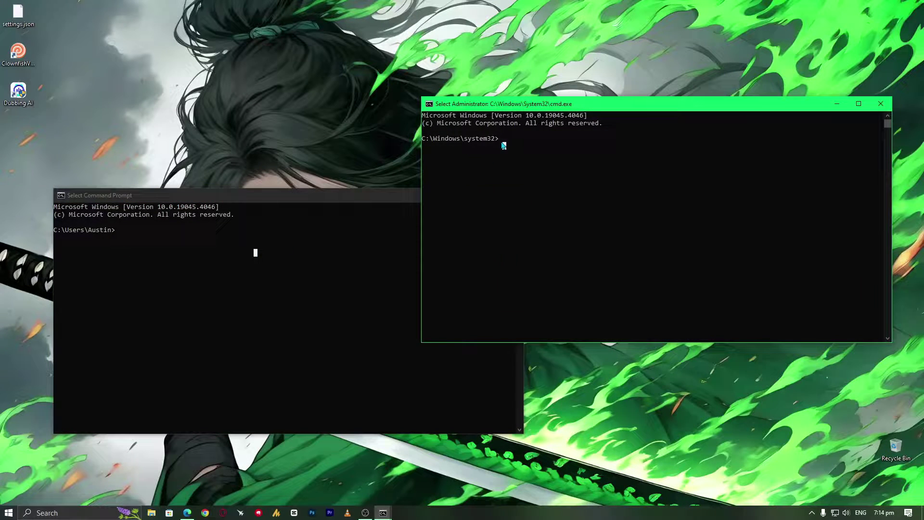
{"action": "left_click_drag", "start_coordinate": [503, 140], "coordinate": [431, 143]}
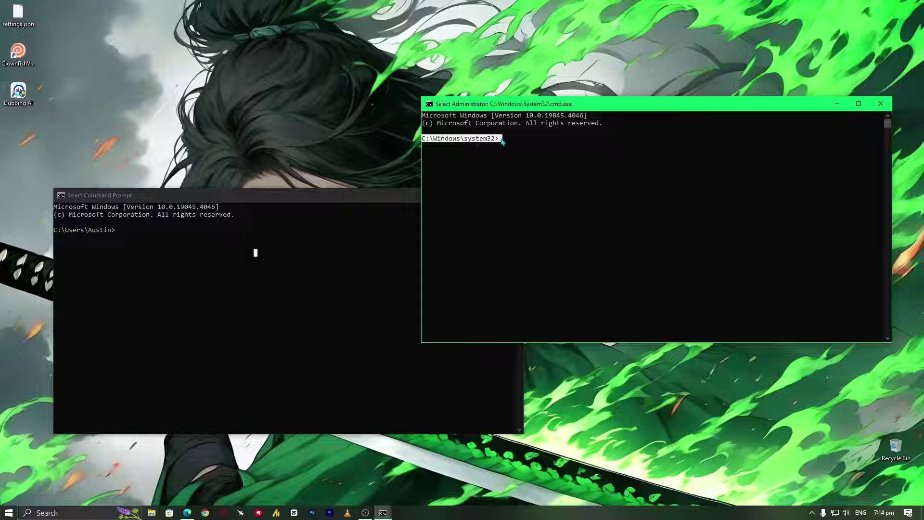
- Close the regular console and center the Administrator Command Prompt
{"action": "left_click", "coordinate": [407, 221]}
{"action": "left_click", "coordinate": [469, 195]}
{"action": "left_click", "coordinate": [489, 144]}
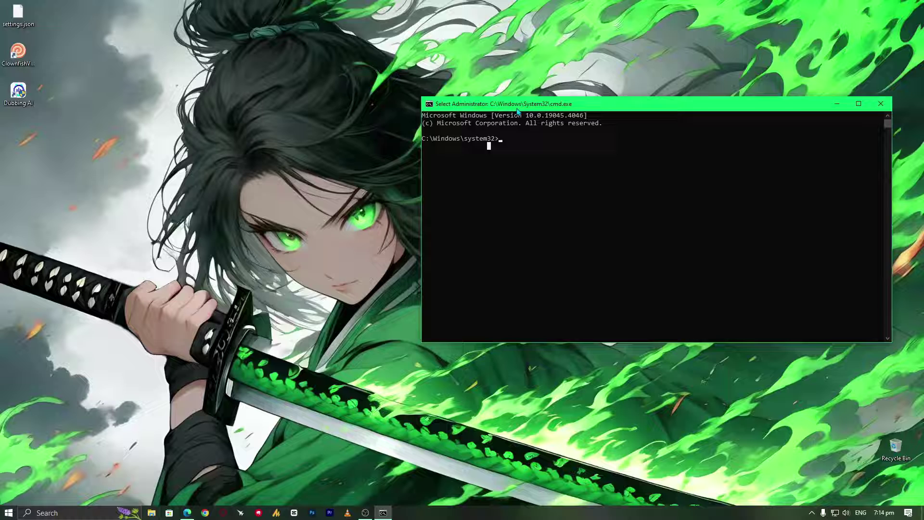
{"action": "left_click_drag", "start_coordinate": [519, 105], "coordinate": [337, 127]}
- Release and renew the IP address with ipconfig/release and ipconfig/renew
{"action": "key", "text": "Right"}
{"action": "key", "text": "Right"}
{"action": "key", "text": "Right"}
{"action": "key", "text": "Right"}
{"action": "key", "text": "Right"}
{"action": "key", "text": "Up"}
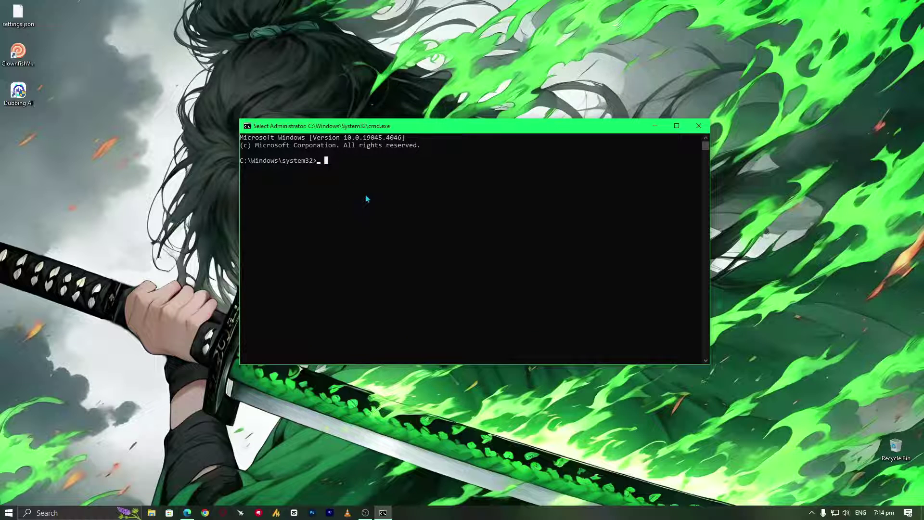
{"action": "type", "text": "ipconfig/release"}
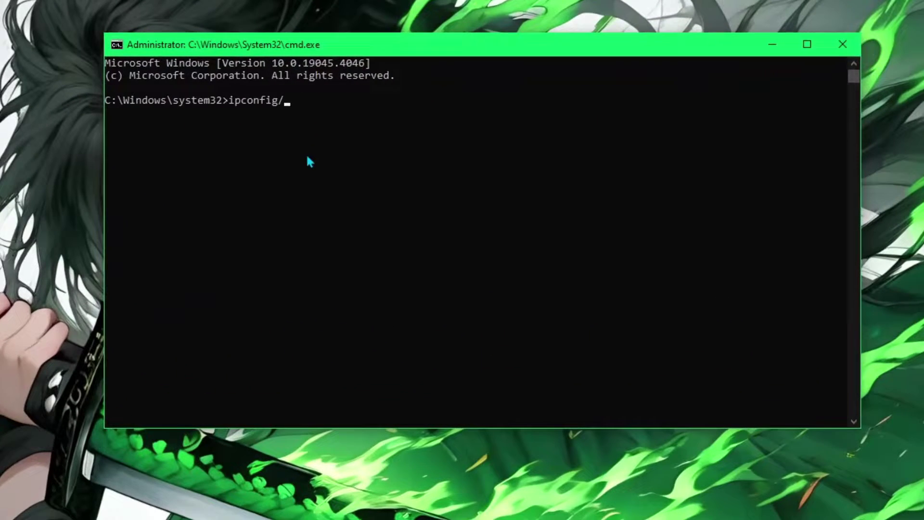
{"action": "key", "text": "Return"}
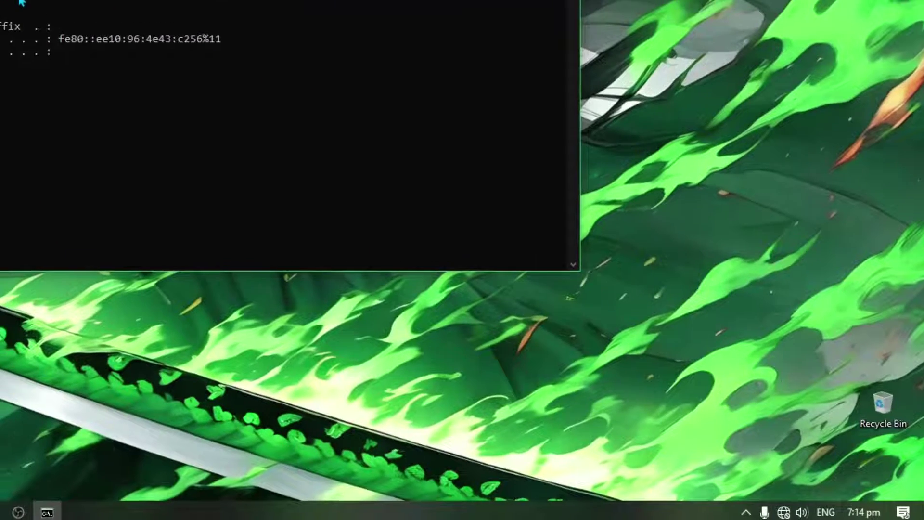
{"action": "type", "text": "ipconfig/r"}
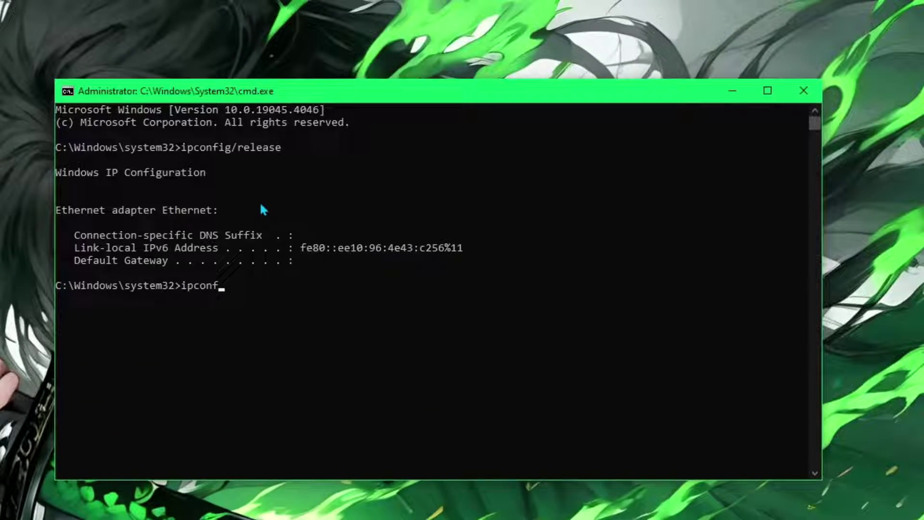
{"action": "type", "text": "enew"}
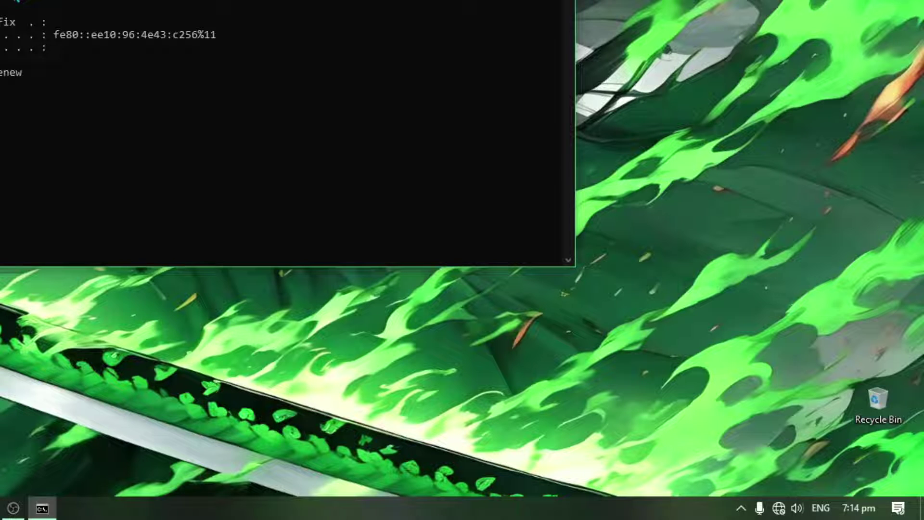
{"action": "key", "text": "Return"}
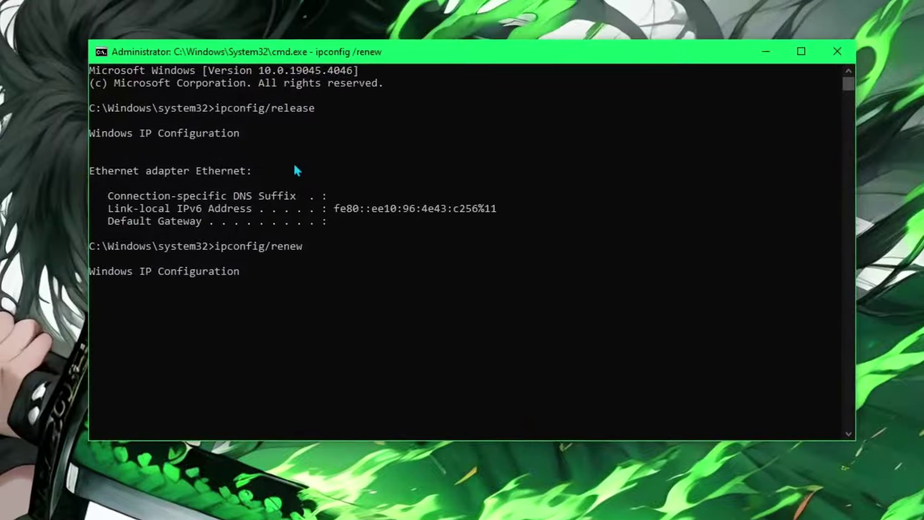
- Flush the DNS cache and re-register DNS with ipconfig/flushdns and ipconfig/registerdns
{"action": "type", "text": "ipconf"}
{"action": "key", "text": "BackSpace"}
{"action": "key", "text": "BackSpace"}
{"action": "key", "text": "BackSpace"}
{"action": "key", "text": "BackSpace"}
{"action": "key", "text": "BackSpace"}
{"action": "key", "text": "BackSpace"}
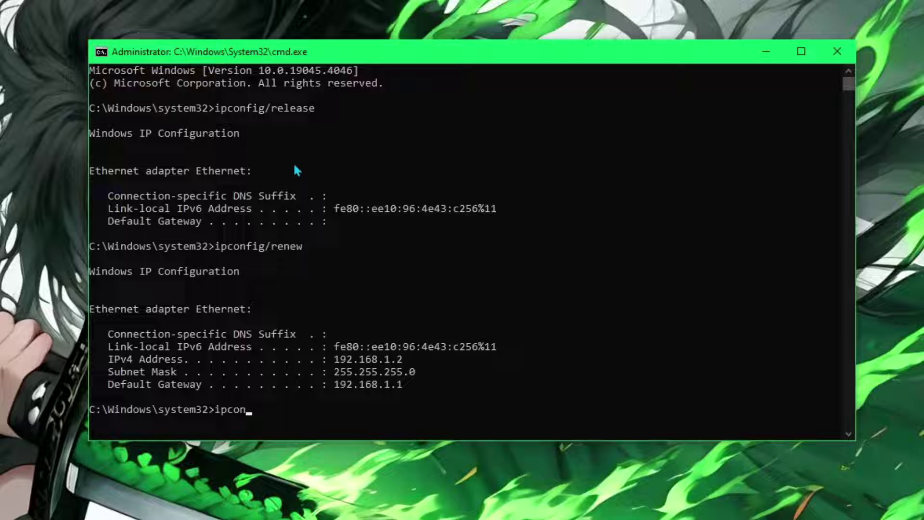
{"action": "type", "text": "ipconfig/flushdns"}
{"action": "key", "text": "Return"}
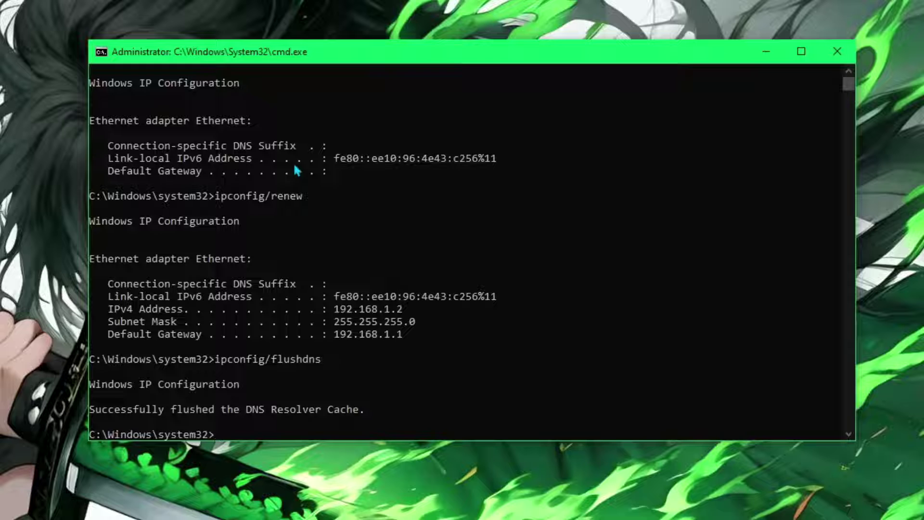
{"action": "type", "text": "ipconfig"}
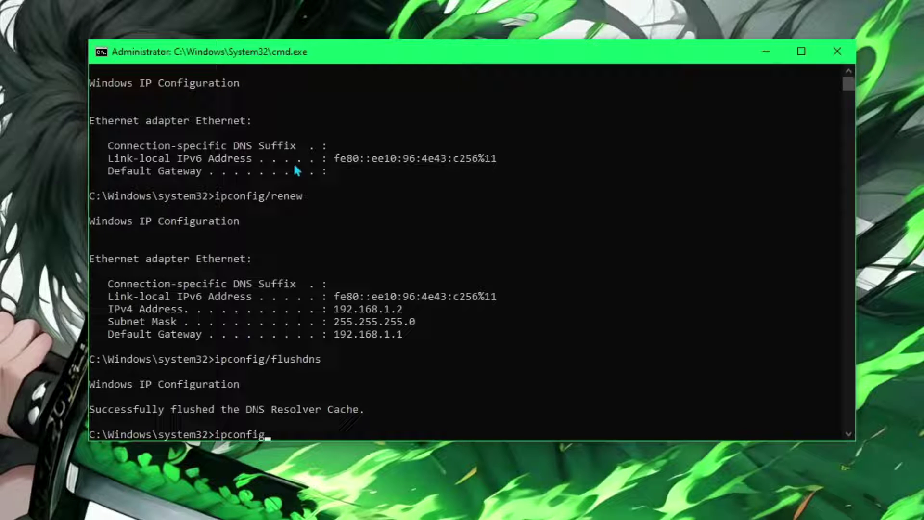
{"action": "type", "text": "/registerdns"}
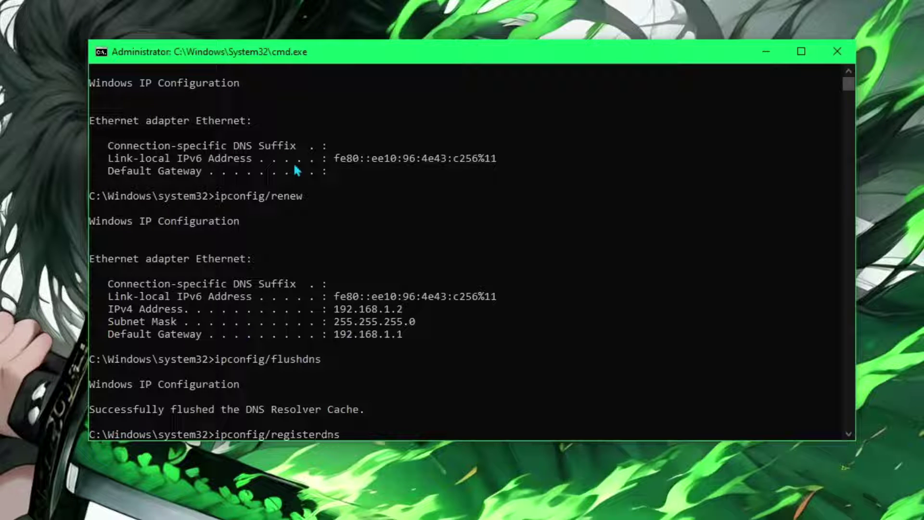
{"action": "key", "text": "Return"}
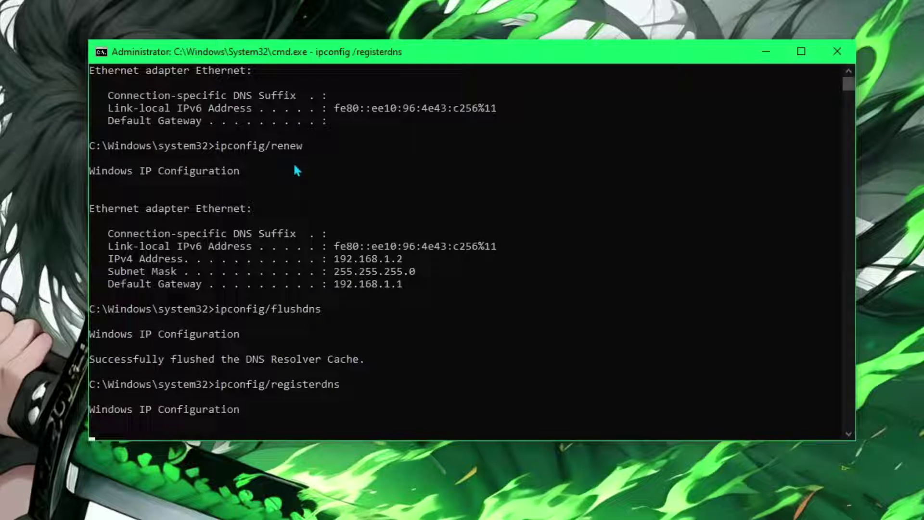
- Exit the Administrator console, then bring up the Run dialog with %LocalAppData% in its Open field
{"action": "type", "text": "exit"}
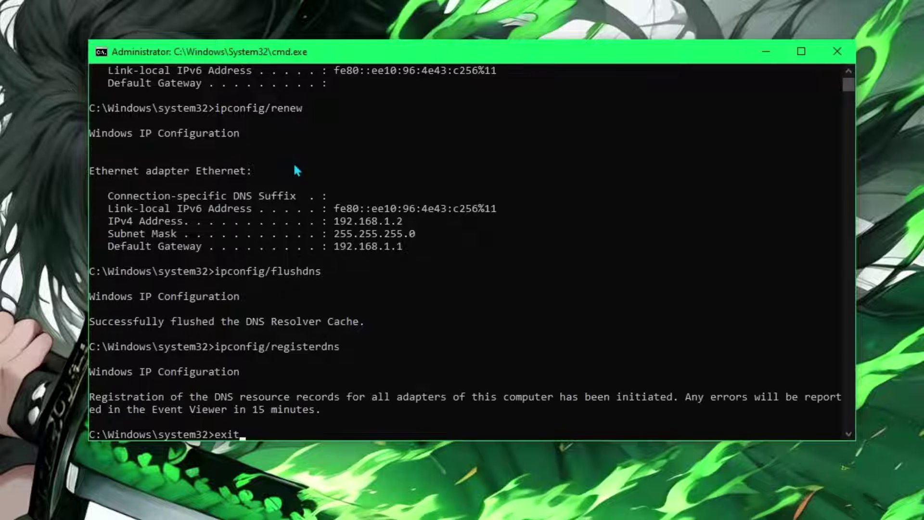
{"action": "key", "text": "Return"}
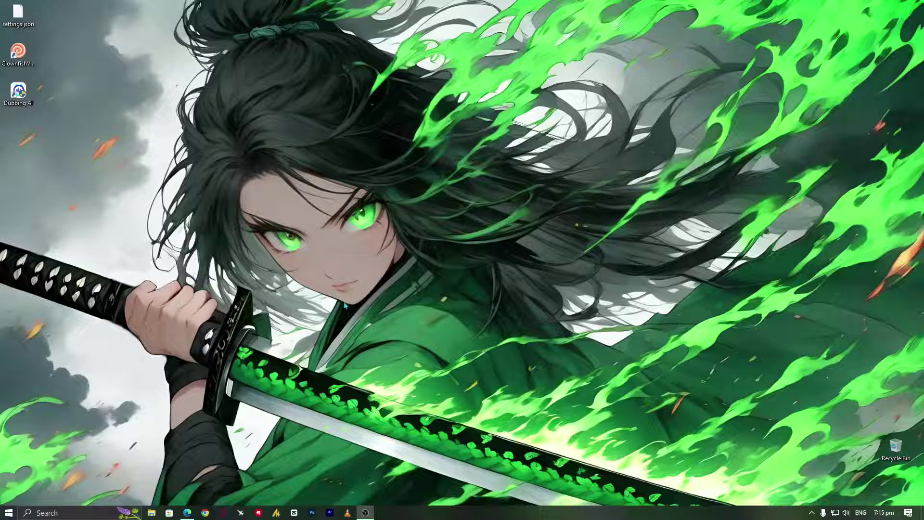
{"action": "key", "text": "super+r"}
{"action": "left_click_drag", "start_coordinate": [119, 410], "coordinate": [515, 132]}
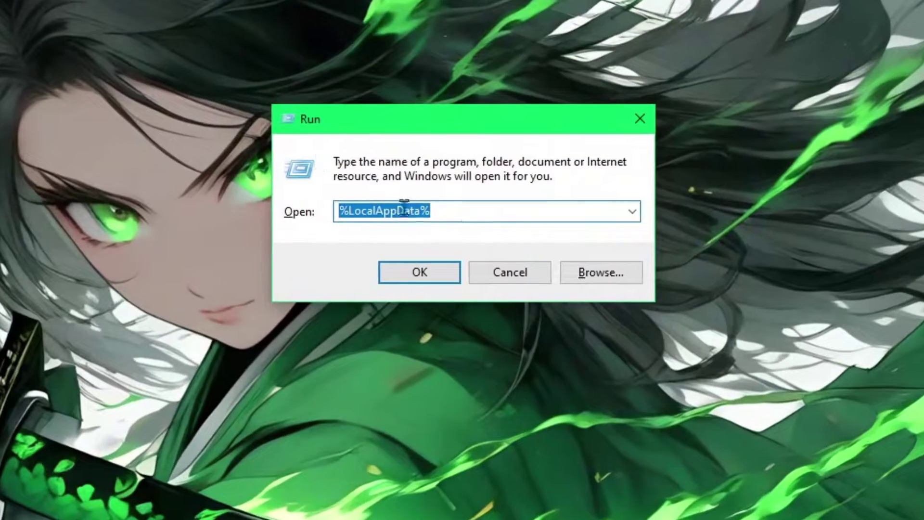
{"action": "left_click", "coordinate": [495, 176]}
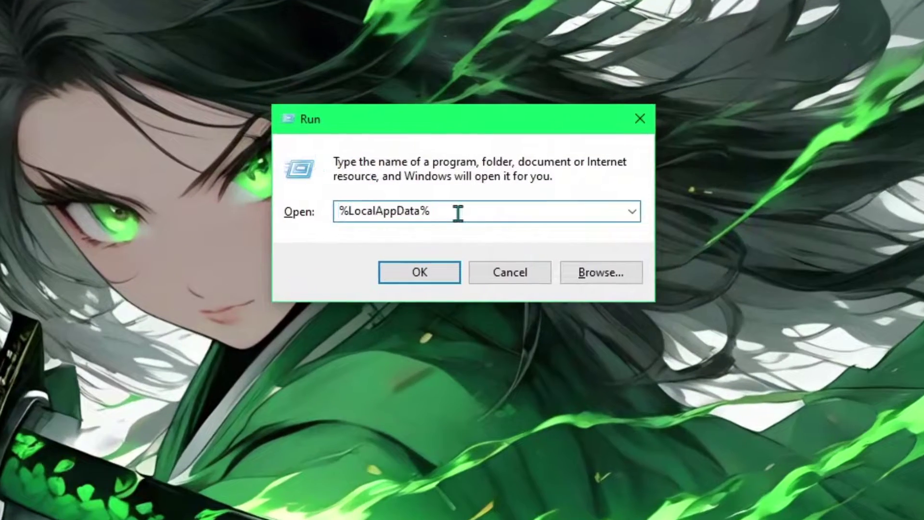
{"action": "left_click_drag", "start_coordinate": [336, 212], "coordinate": [345, 214]}
{"action": "left_click_drag", "start_coordinate": [420, 212], "coordinate": [430, 210]}
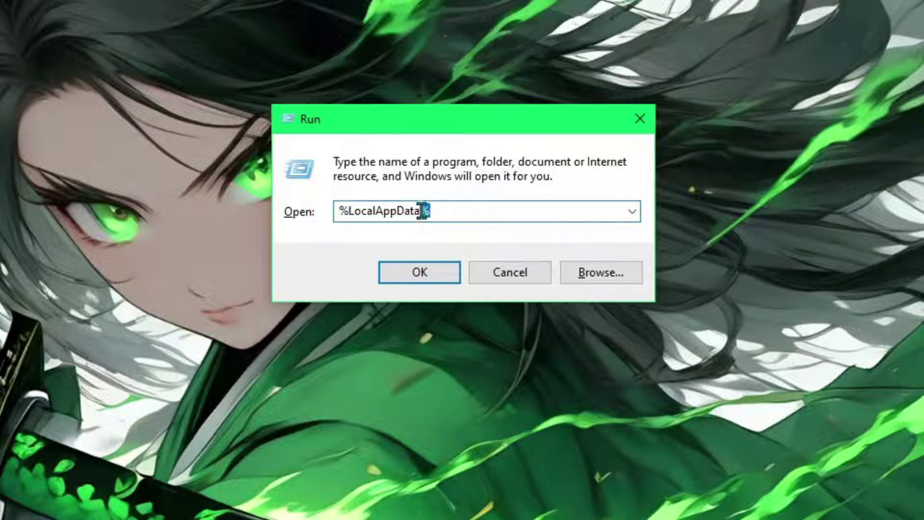
- Delete the VALORANT folder from AppData\Local
{"action": "left_click", "coordinate": [430, 272]}
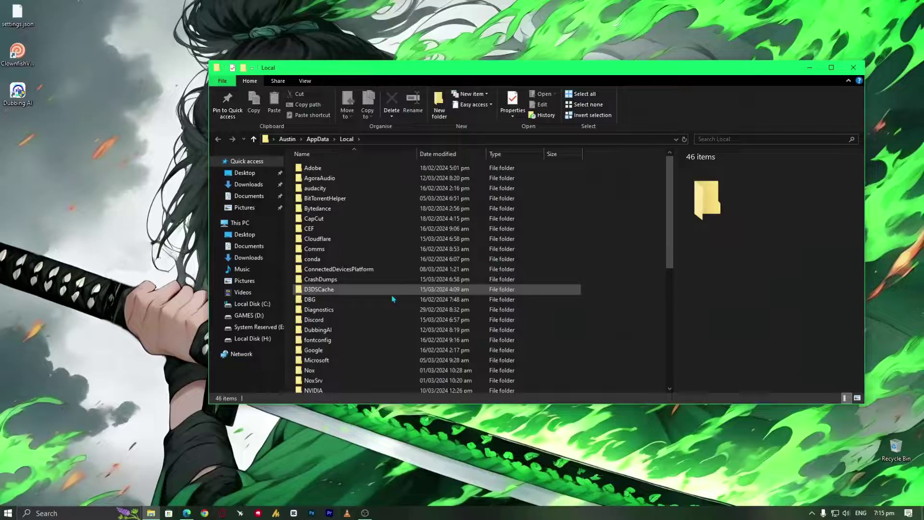
{"action": "scroll", "coordinate": [393, 299], "scroll_direction": "down", "scroll_amount": 7}
{"action": "left_click", "coordinate": [330, 357]}
{"action": "right_click", "coordinate": [327, 359]}
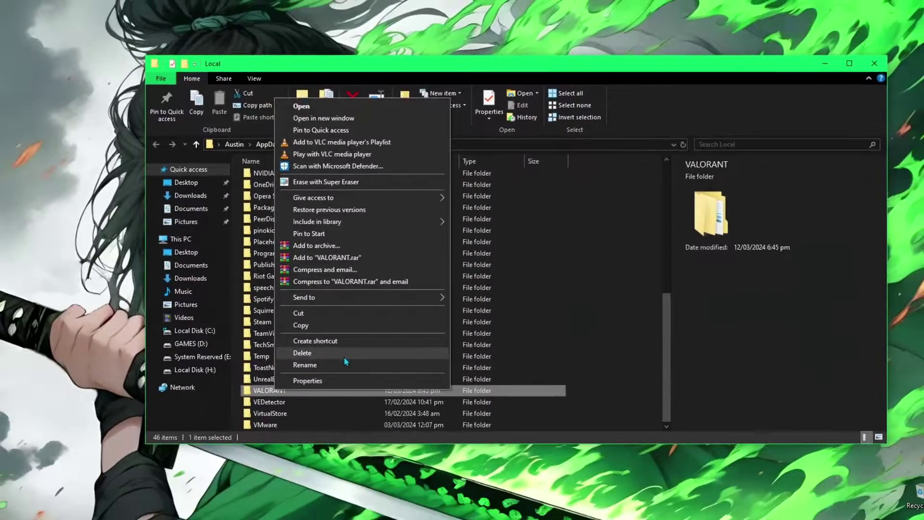
{"action": "left_click", "coordinate": [303, 382]}
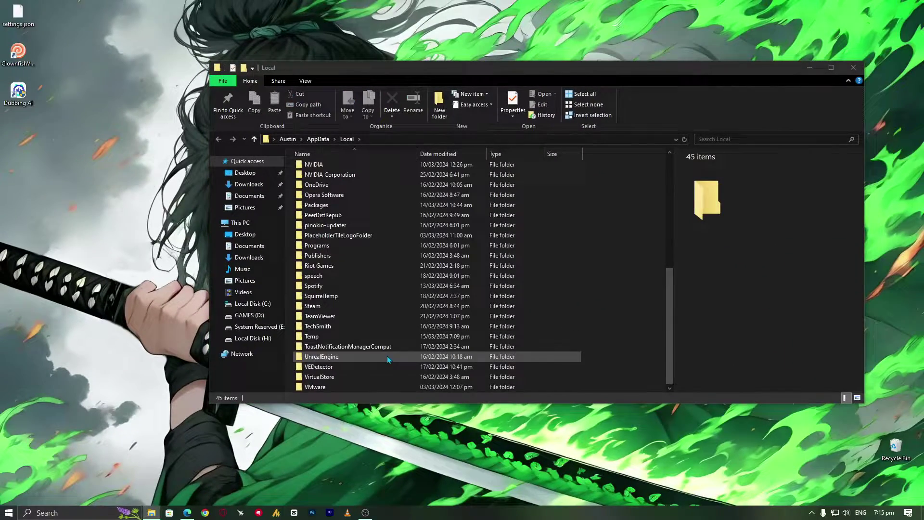
- Empty the Recycle Bin permanently and close File Explorer
{"action": "right_click", "coordinate": [896, 457]}
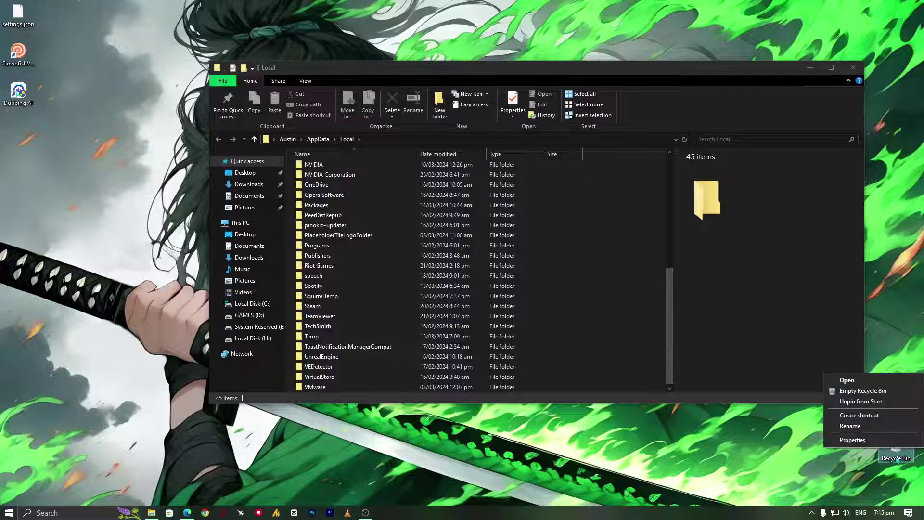
{"action": "left_click", "coordinate": [881, 392]}
{"action": "left_click", "coordinate": [505, 302]}
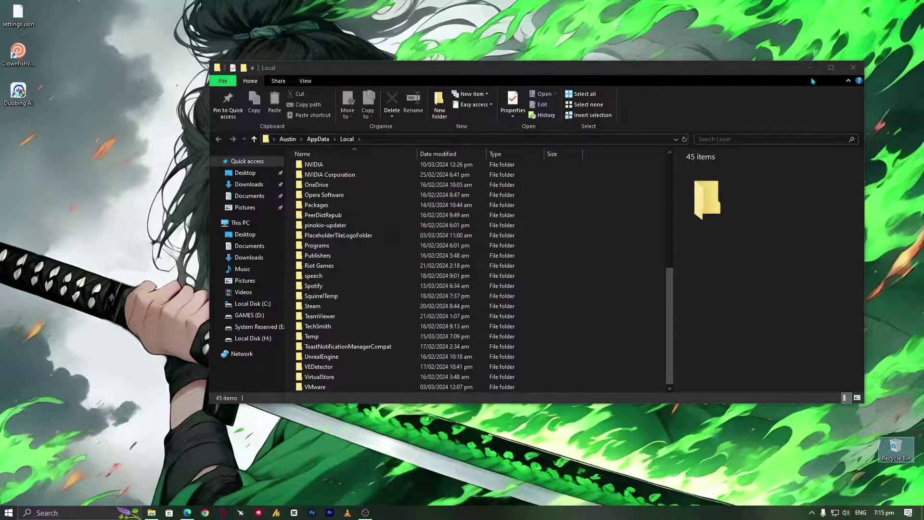
{"action": "left_click", "coordinate": [852, 68]}
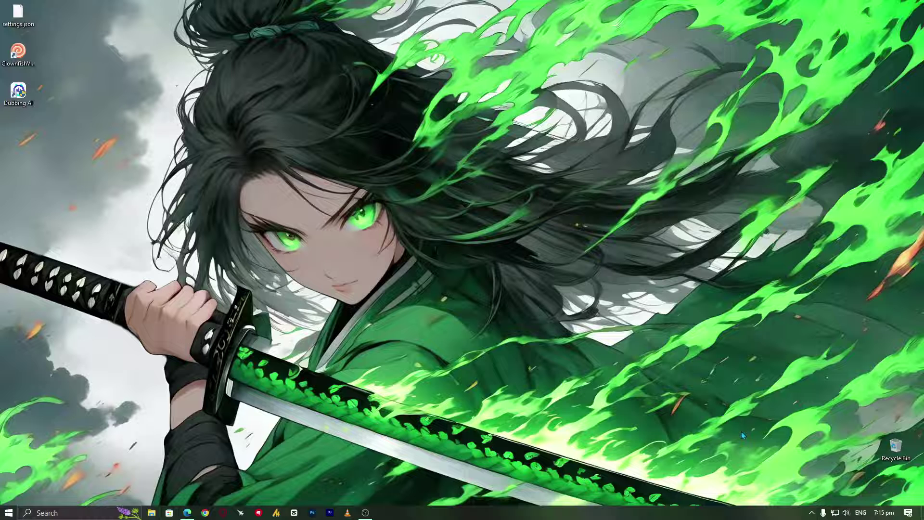
- Choose Uninstall Vanguard from the Riot Vanguard tray icon's More menu
{"action": "left_click", "coordinate": [812, 513]}
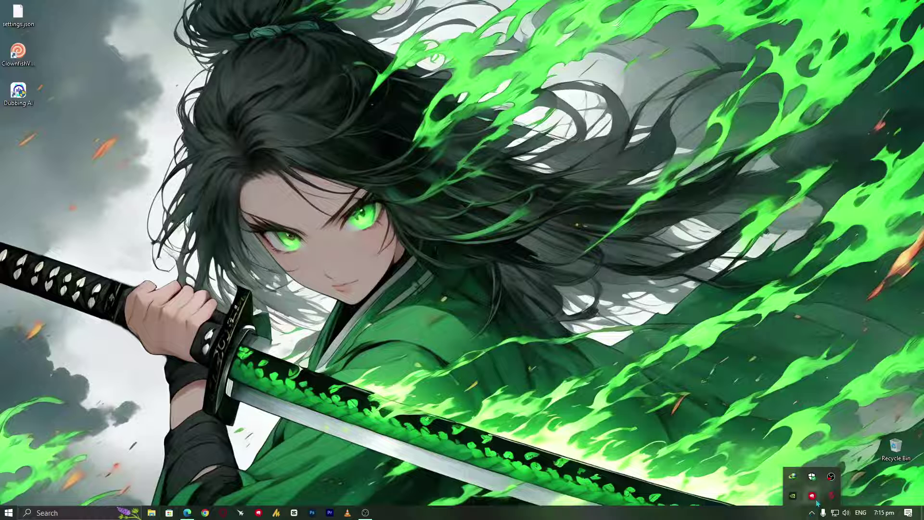
{"action": "right_click", "coordinate": [831, 495]}
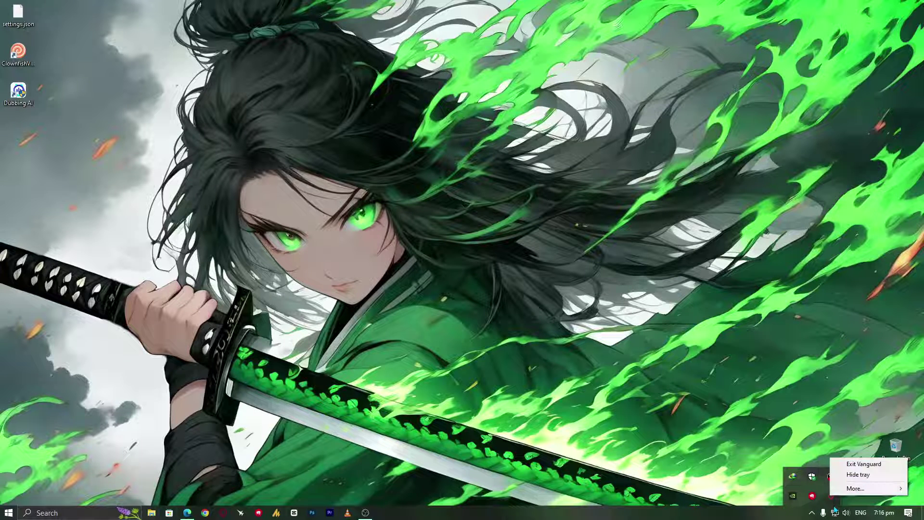
{"action": "right_click", "coordinate": [834, 498]}
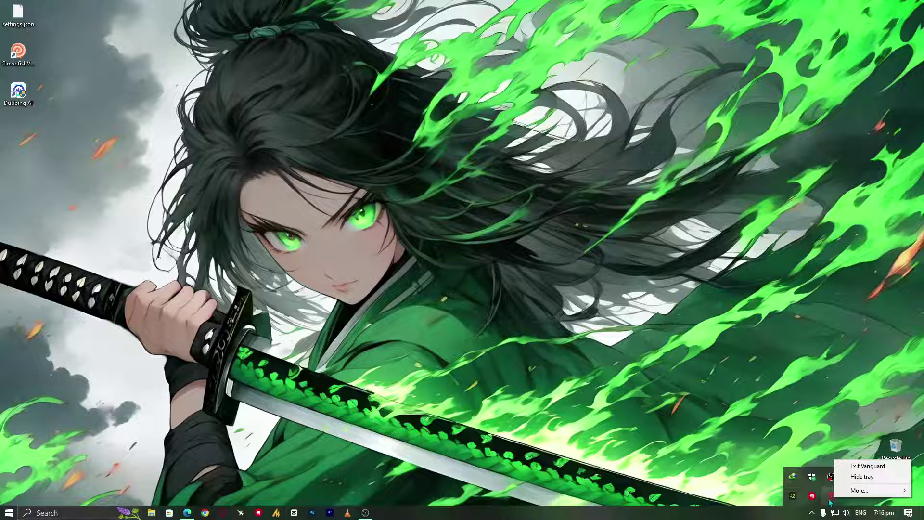
{"action": "mouse_move", "coordinate": [861, 489]}
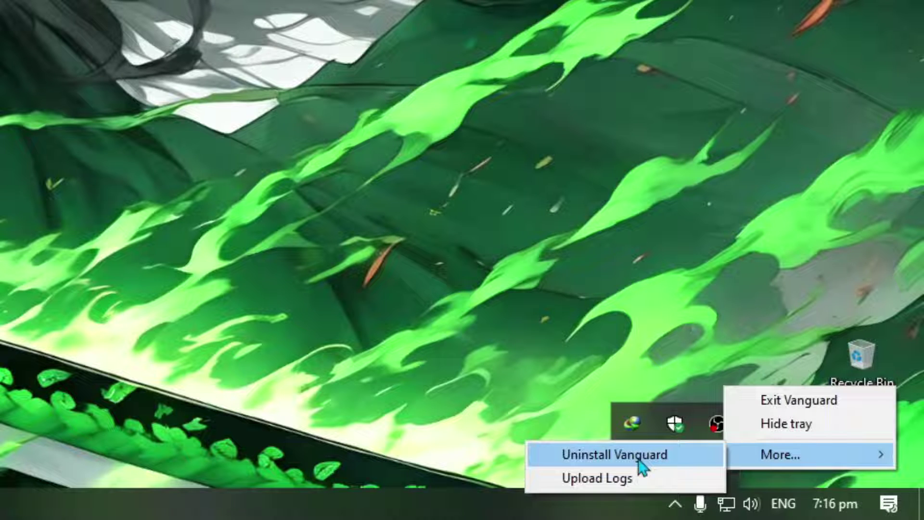
{"action": "left_click", "coordinate": [640, 457]}
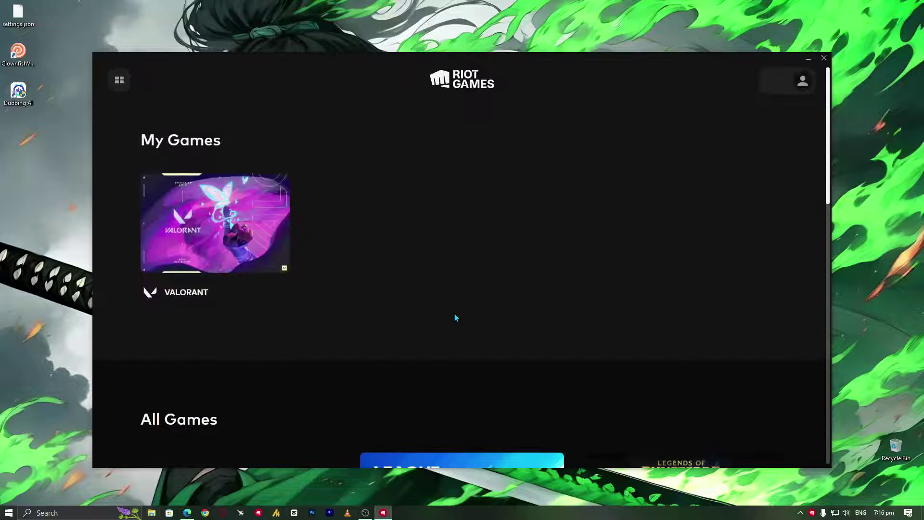
{"action": "left_click", "coordinate": [802, 83]}
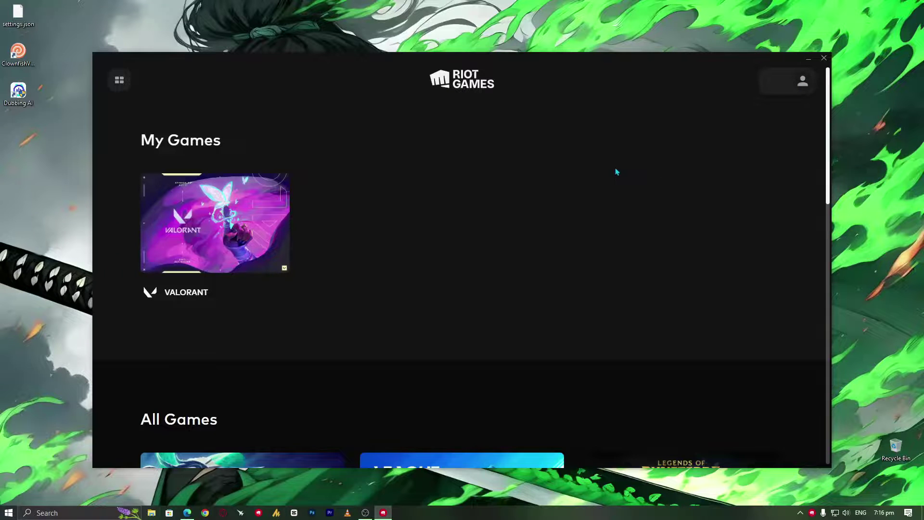
{"action": "left_click", "coordinate": [808, 59]}
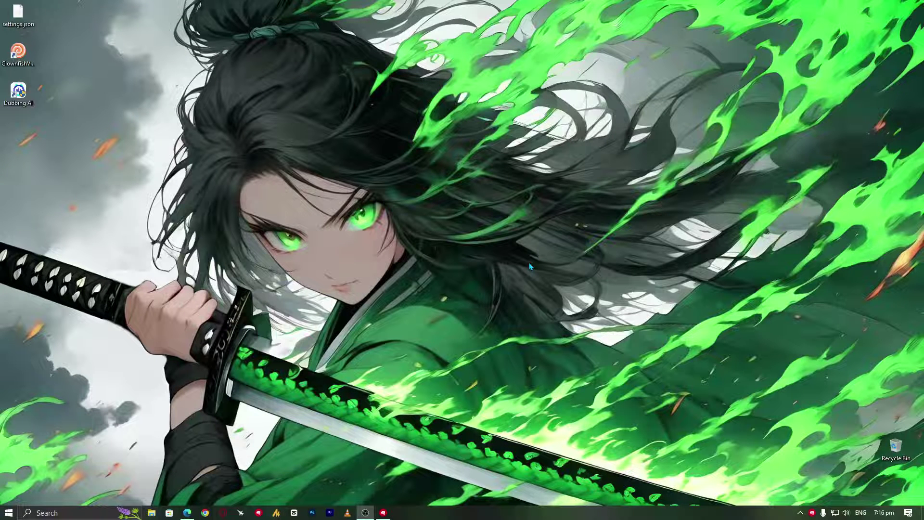